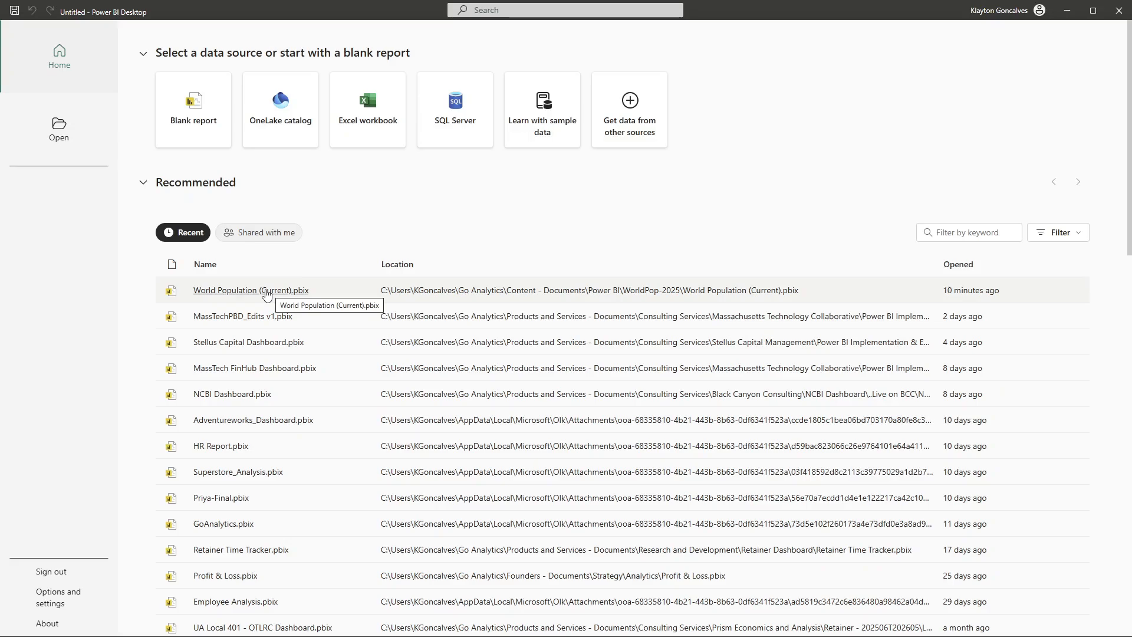
- Open the World Population (Current).pbix report and collapse the Visualizations and Data panes to enlarge the canvas
click(266, 290)
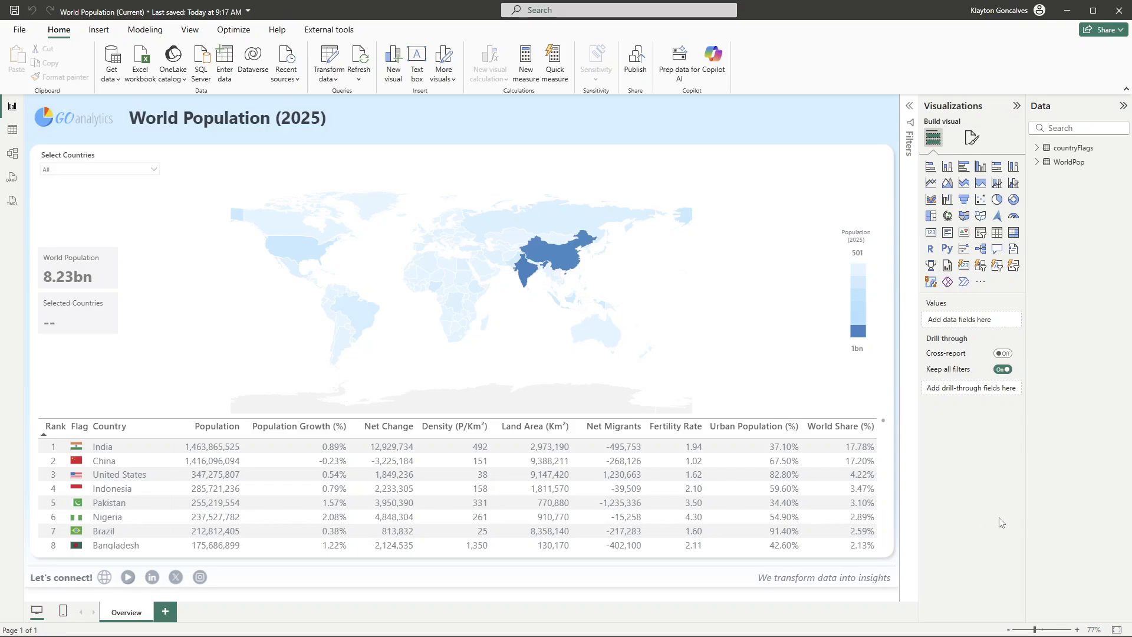
click(1016, 106)
click(1121, 106)
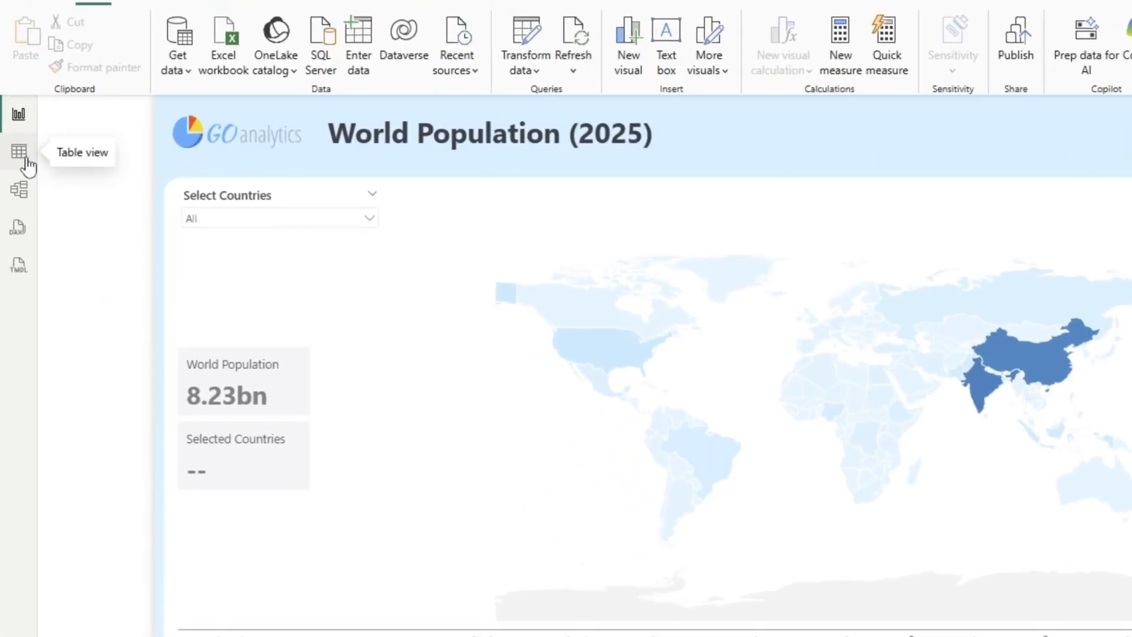
- Examine the WorldPop table's data, its field list and its remaining columns in Table view
click(24, 159)
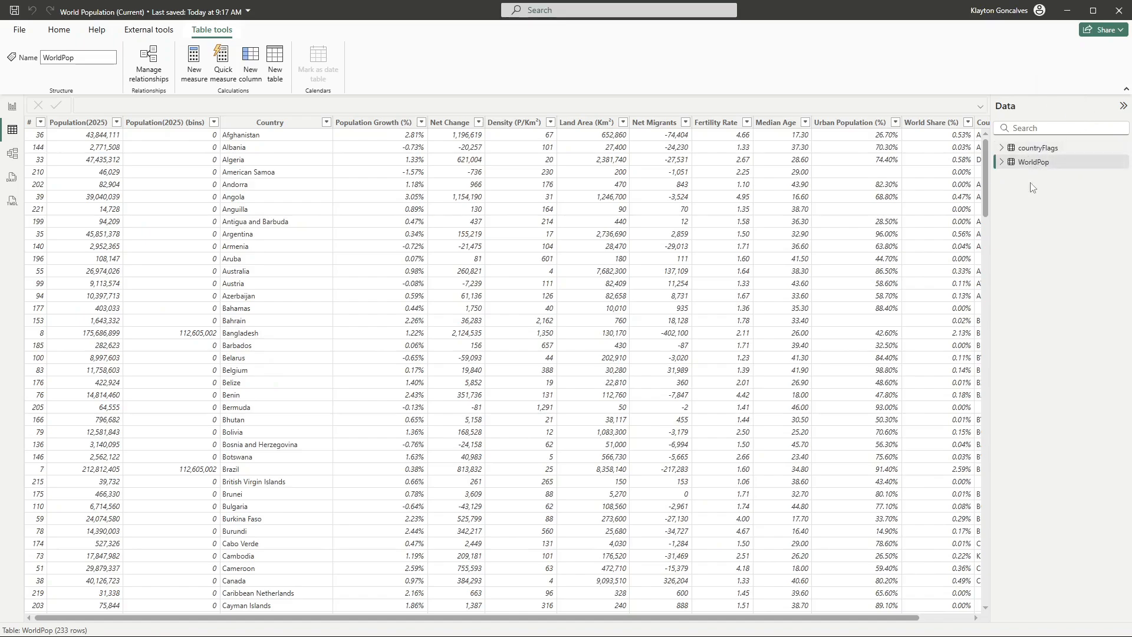
click(1000, 166)
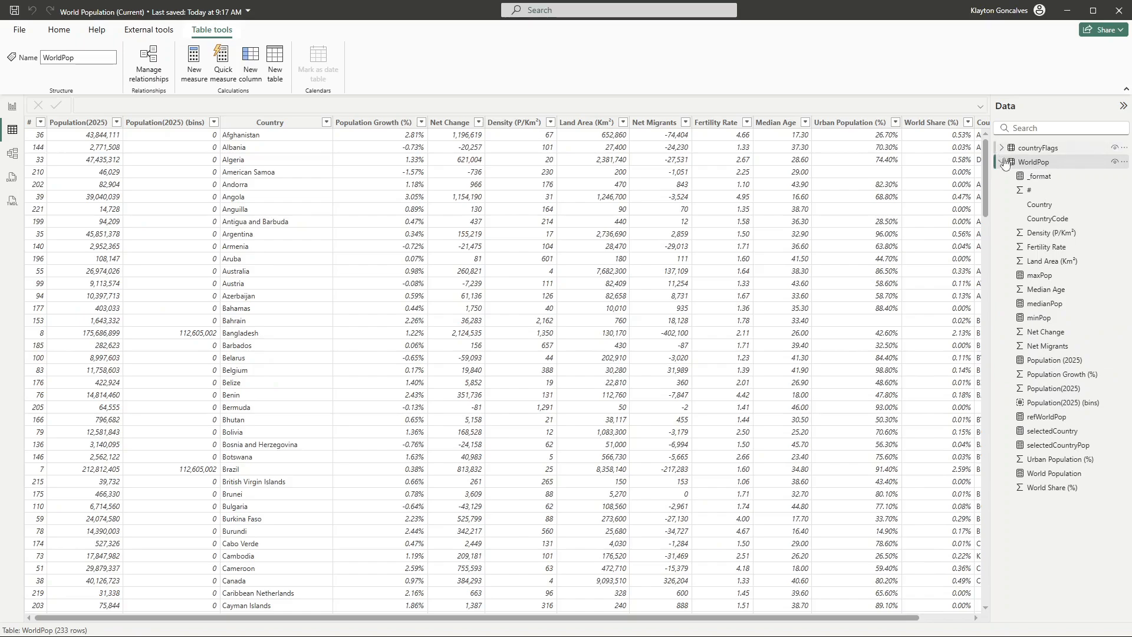
click(1002, 165)
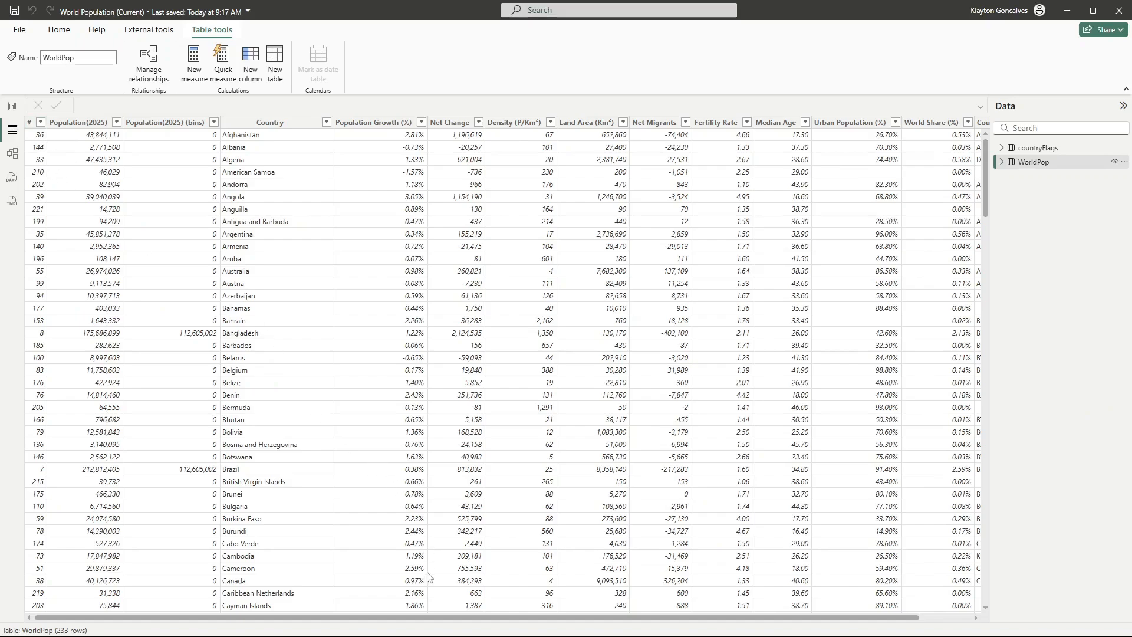
drag(440, 615, 532, 613)
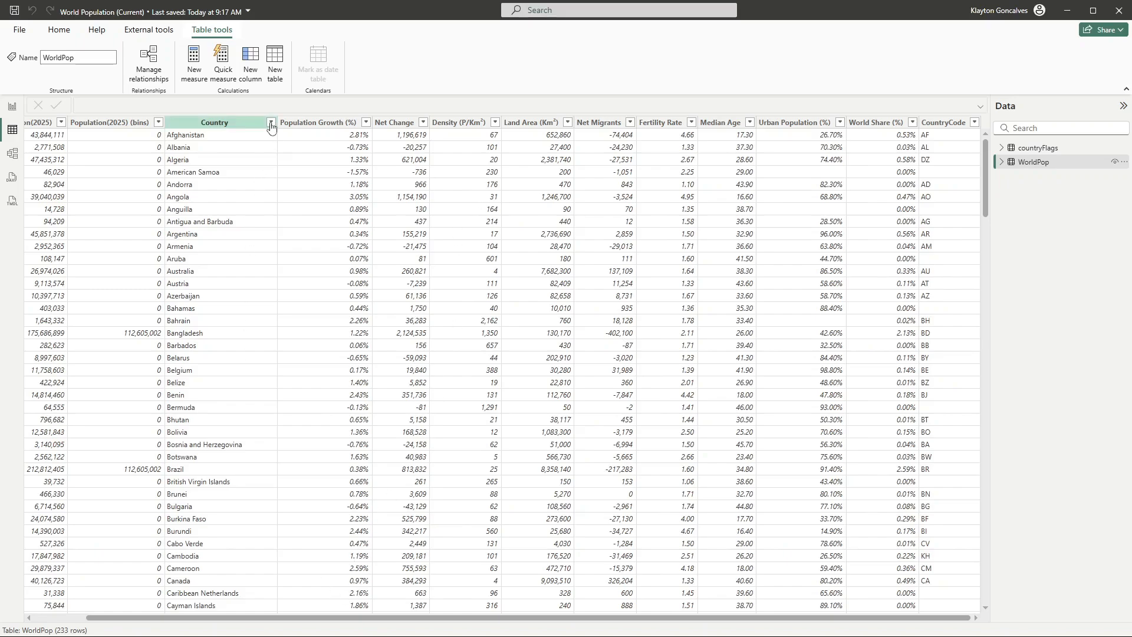
- Filter the WorldPop table's Country column to Afghanistan only, and clear that filter again
click(271, 124)
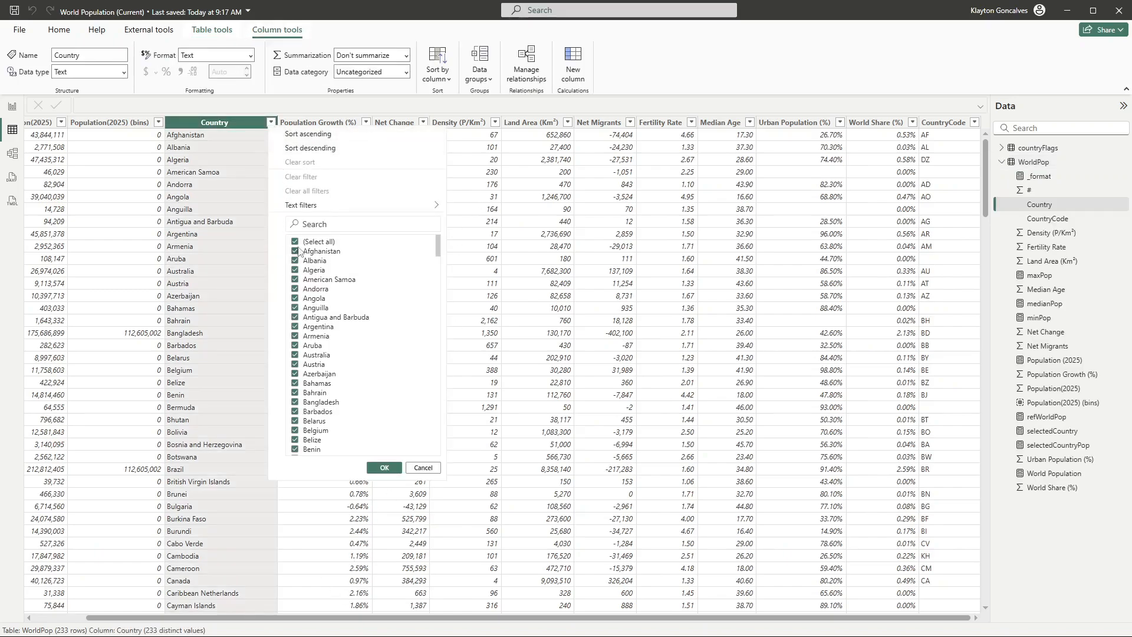
click(295, 241)
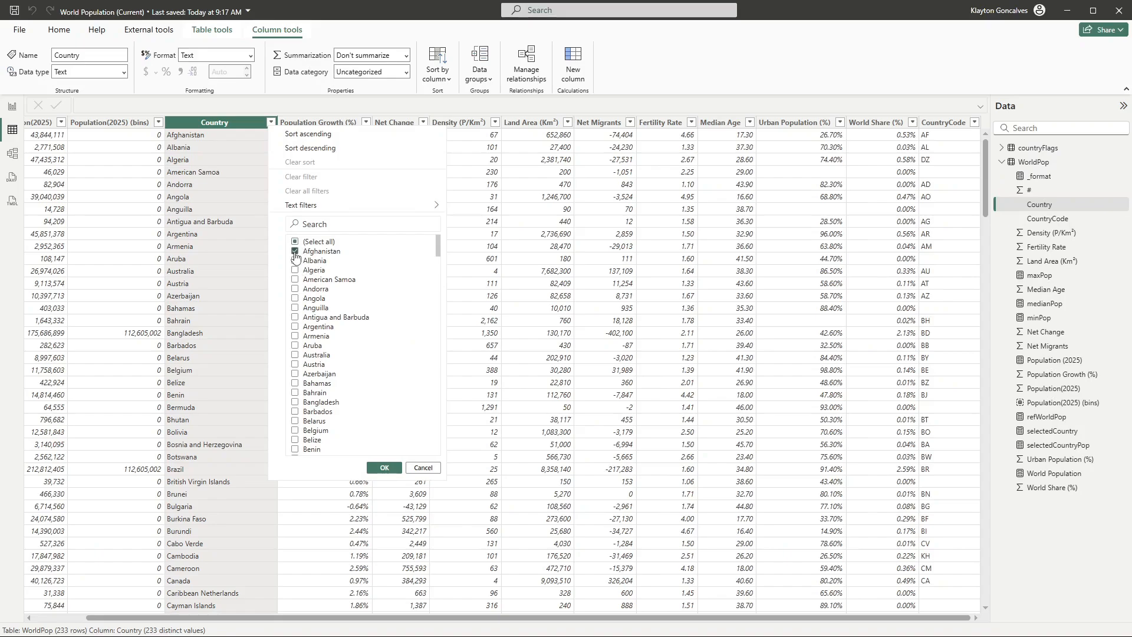
click(383, 467)
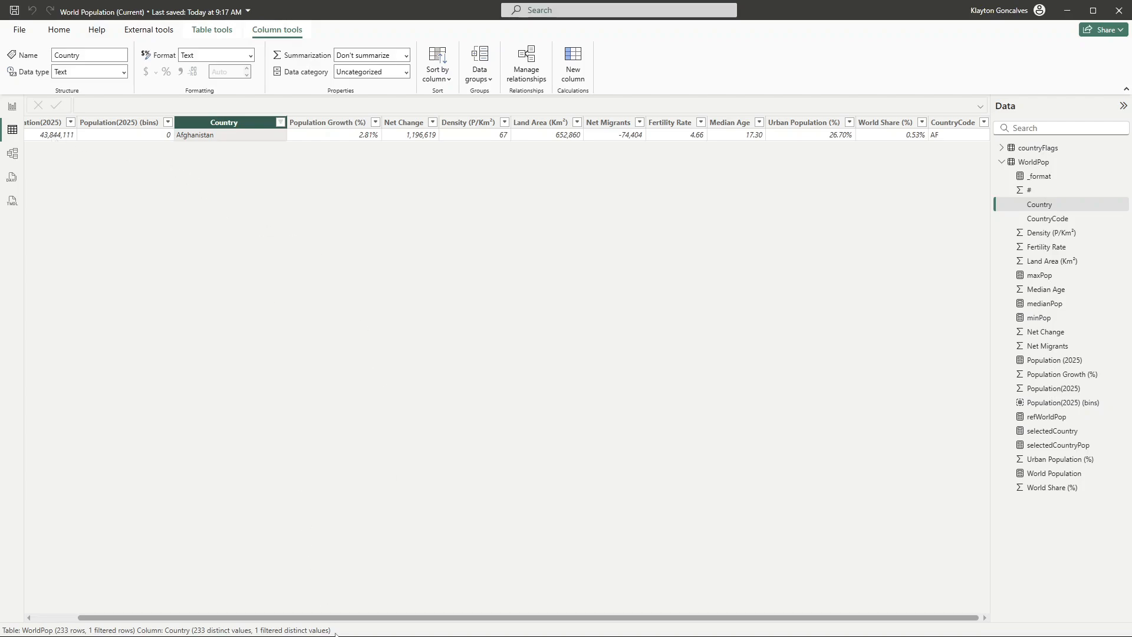
drag(340, 618, 269, 609)
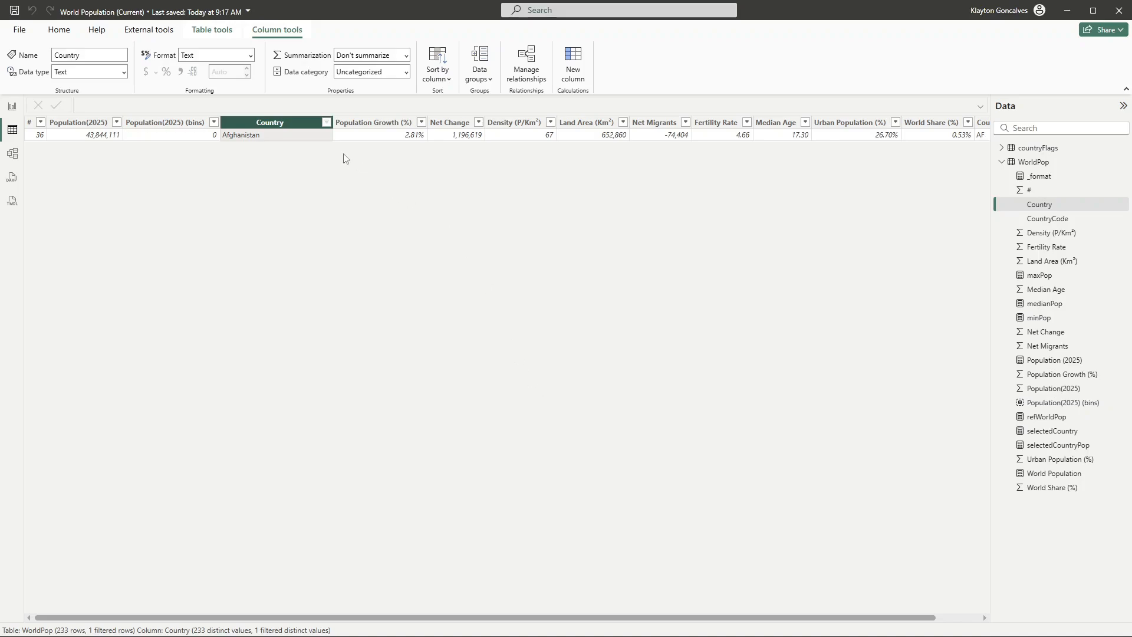
click(326, 122)
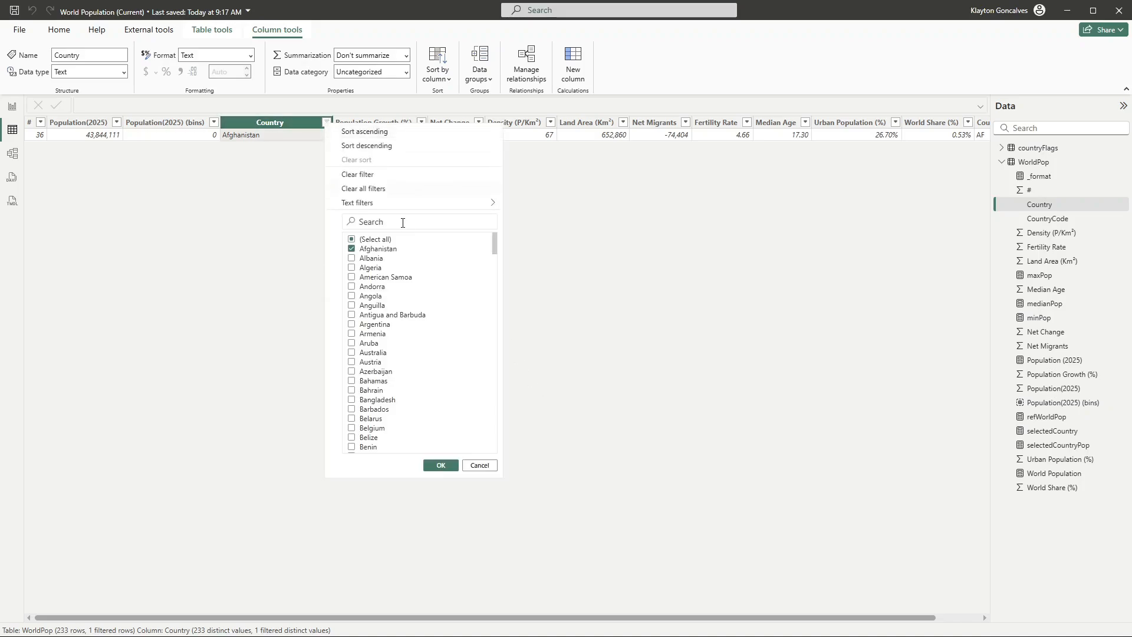
click(397, 177)
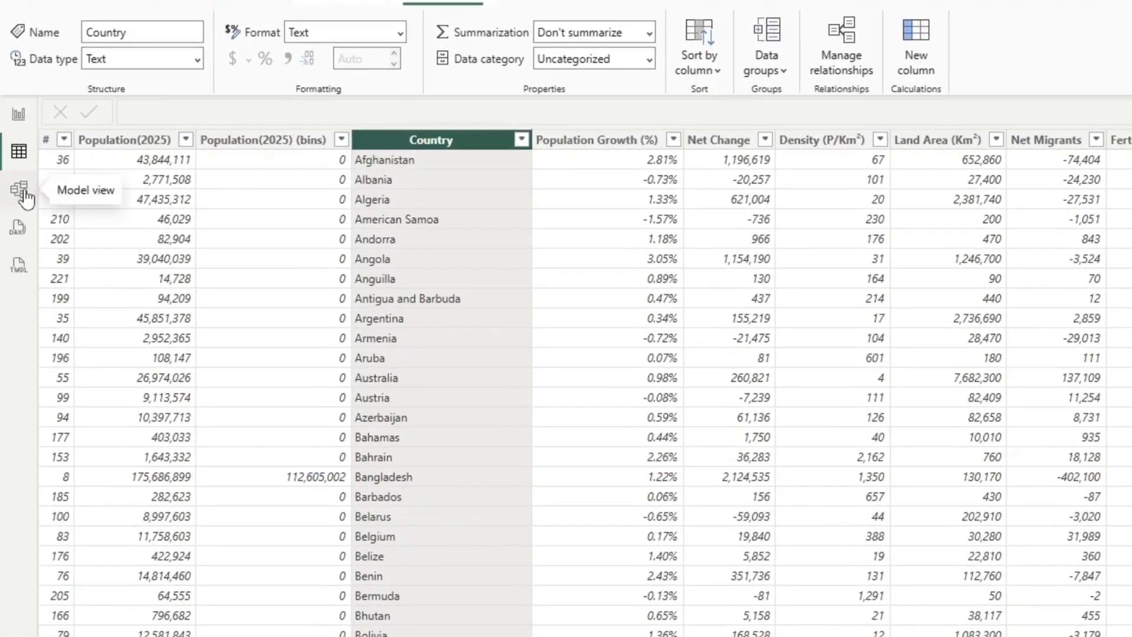
- Examine the relationship between the WorldPop and countryFlags tables in Model view and return to the report
click(19, 192)
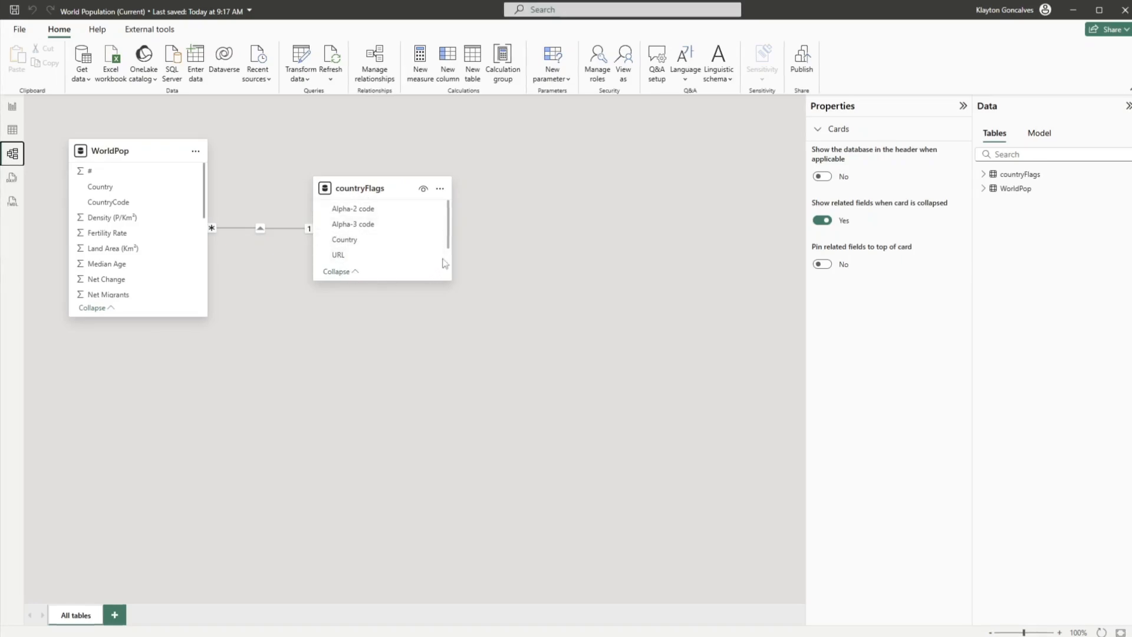
mouse_move(345, 192)
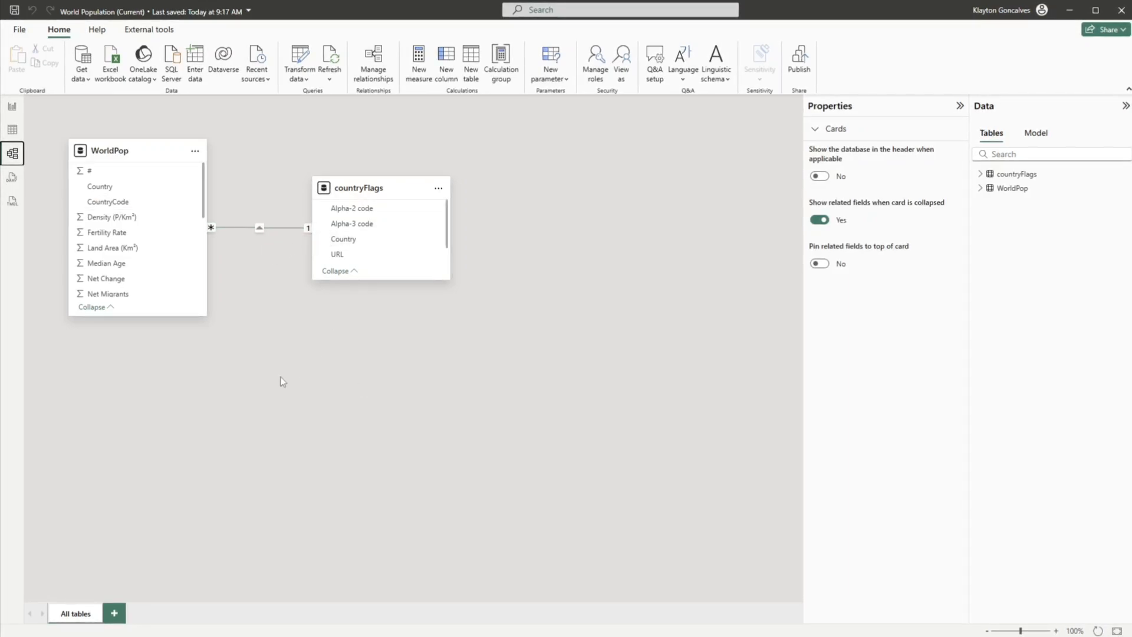
click(12, 109)
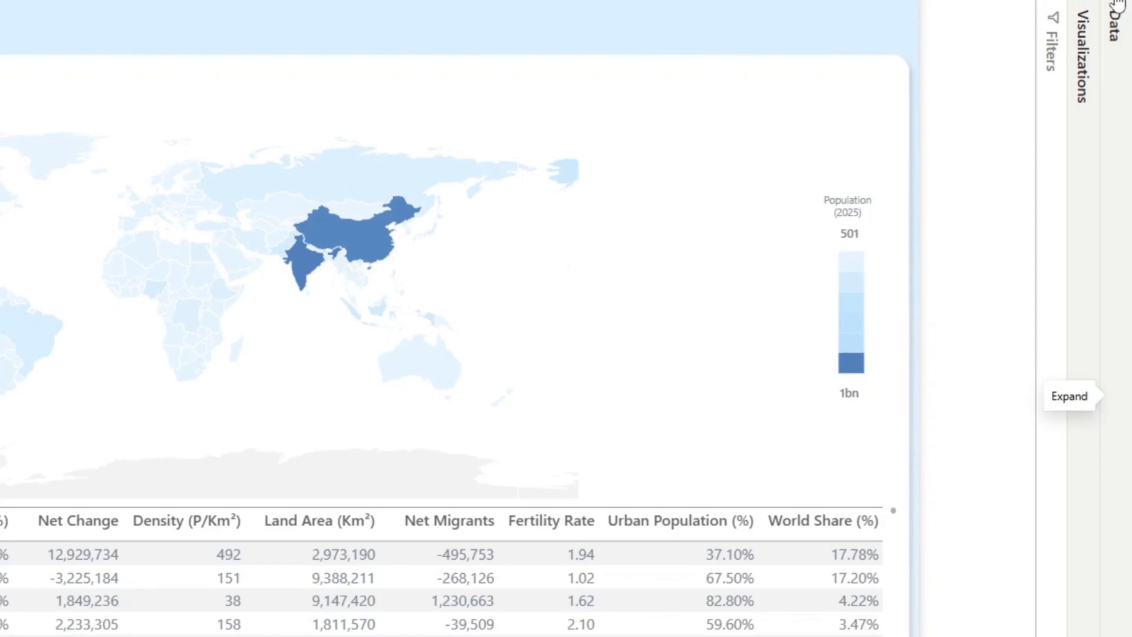
- Examine the fields of the countryFlags and WorldPop tables from the report, and collapse the data list again
click(1116, 7)
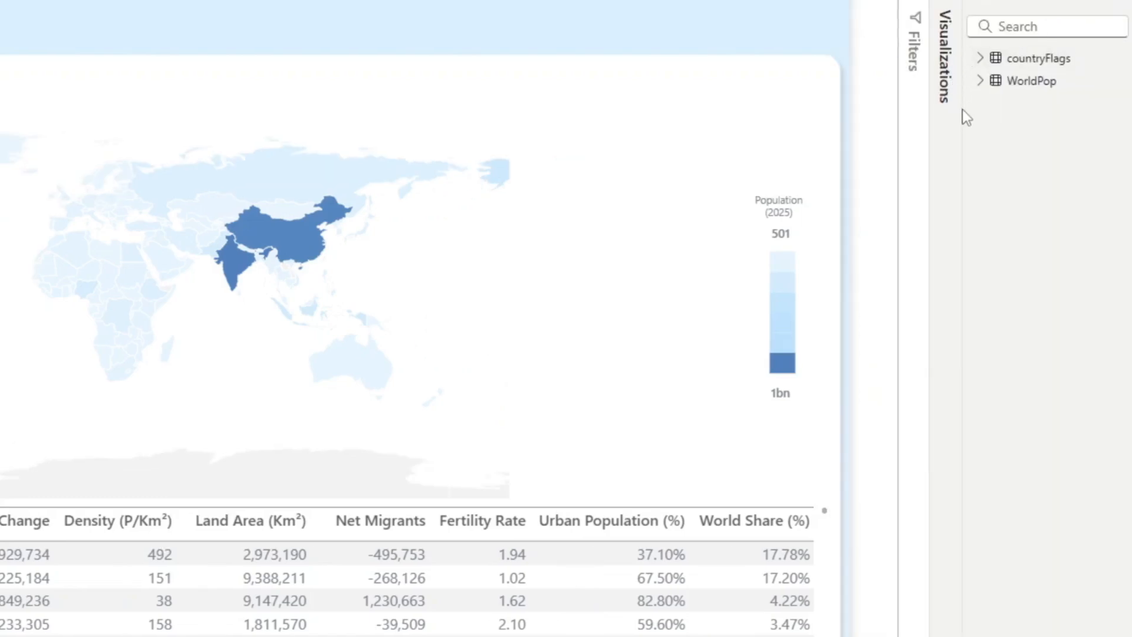
drag(963, 117, 939, 117)
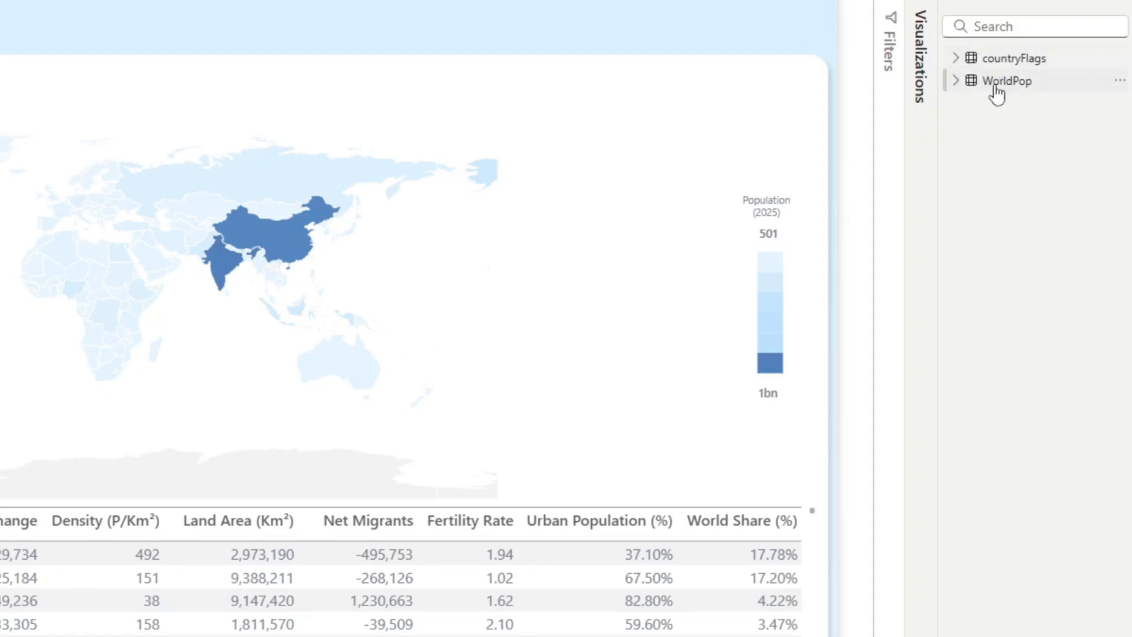
mouse_move(996, 86)
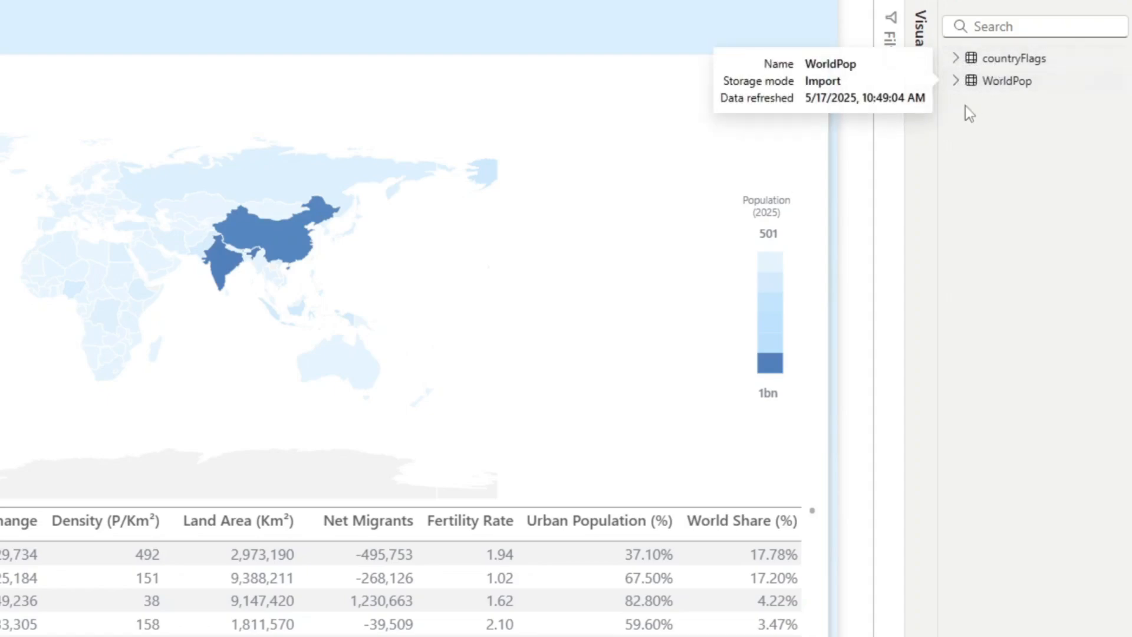
click(957, 59)
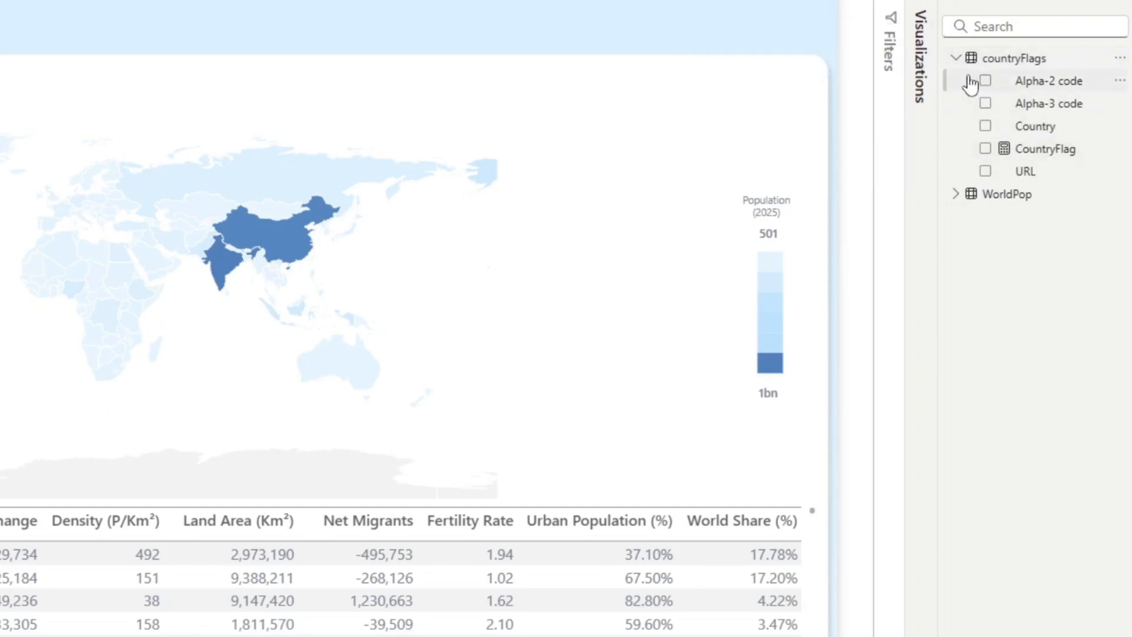
click(957, 57)
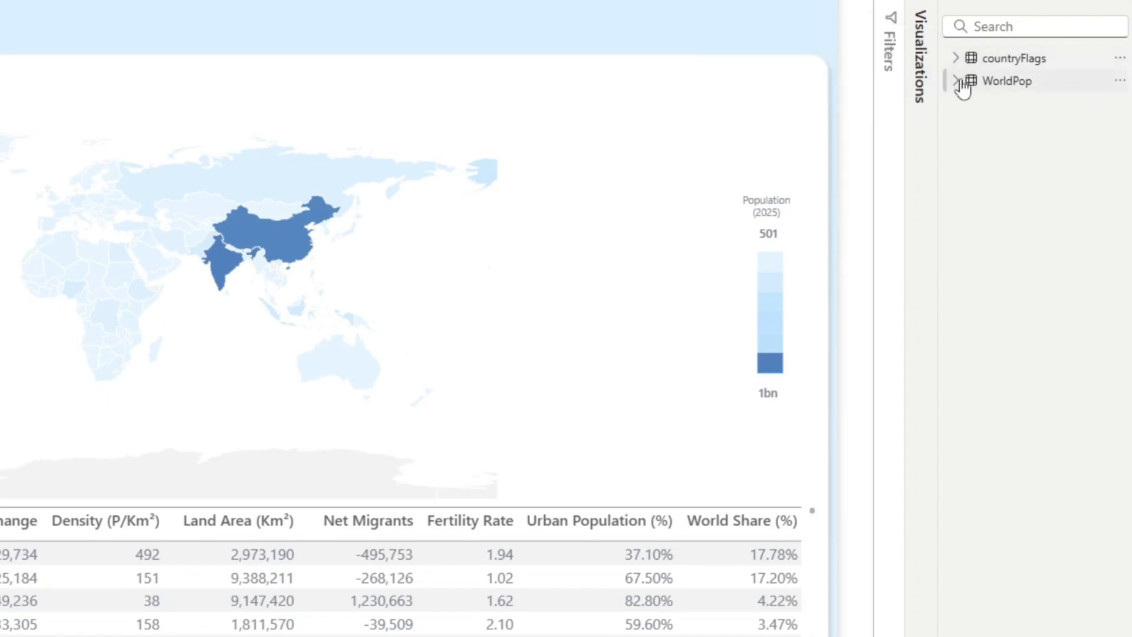
click(959, 84)
click(958, 84)
click(1106, 8)
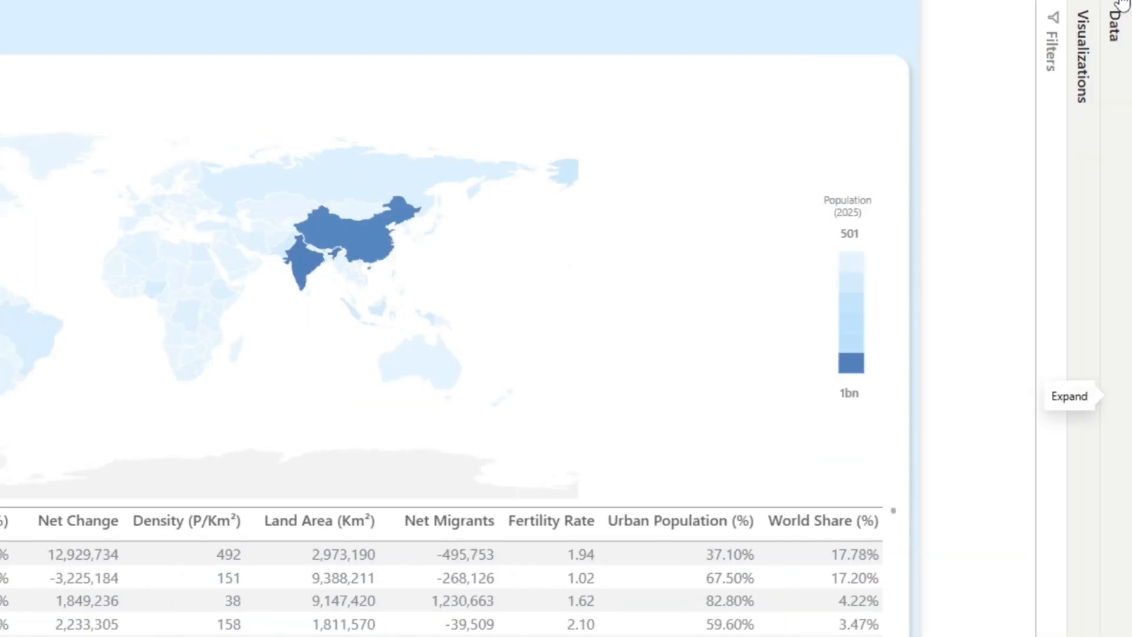
- Expand the Visualizations pane and widen it to show the available visual types and drill-through options
click(1083, 5)
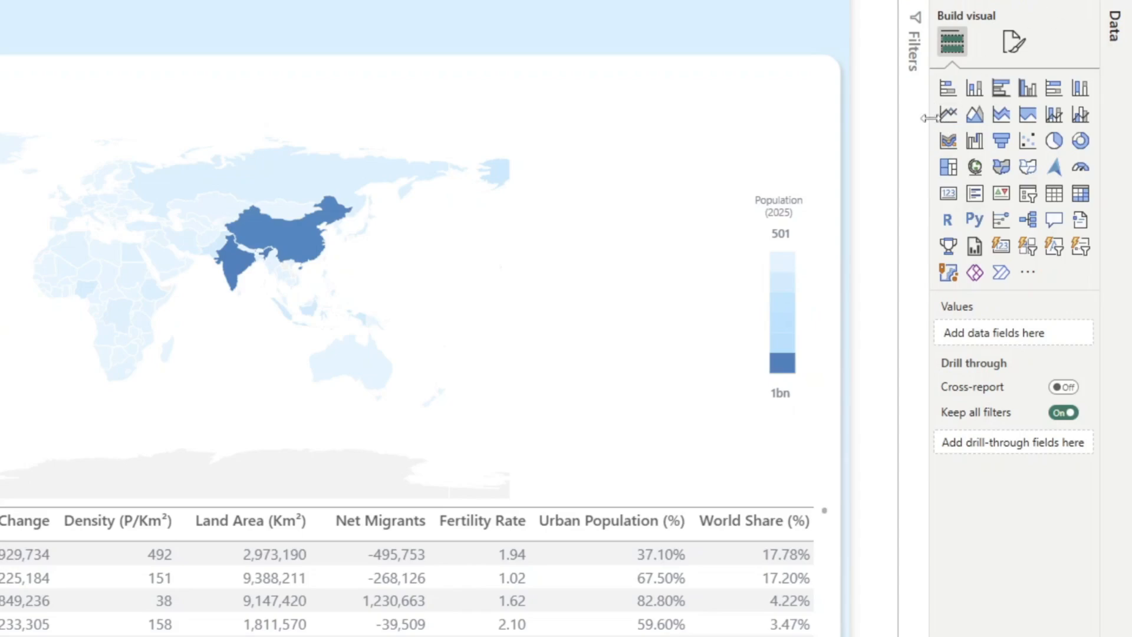
drag(927, 115, 890, 99)
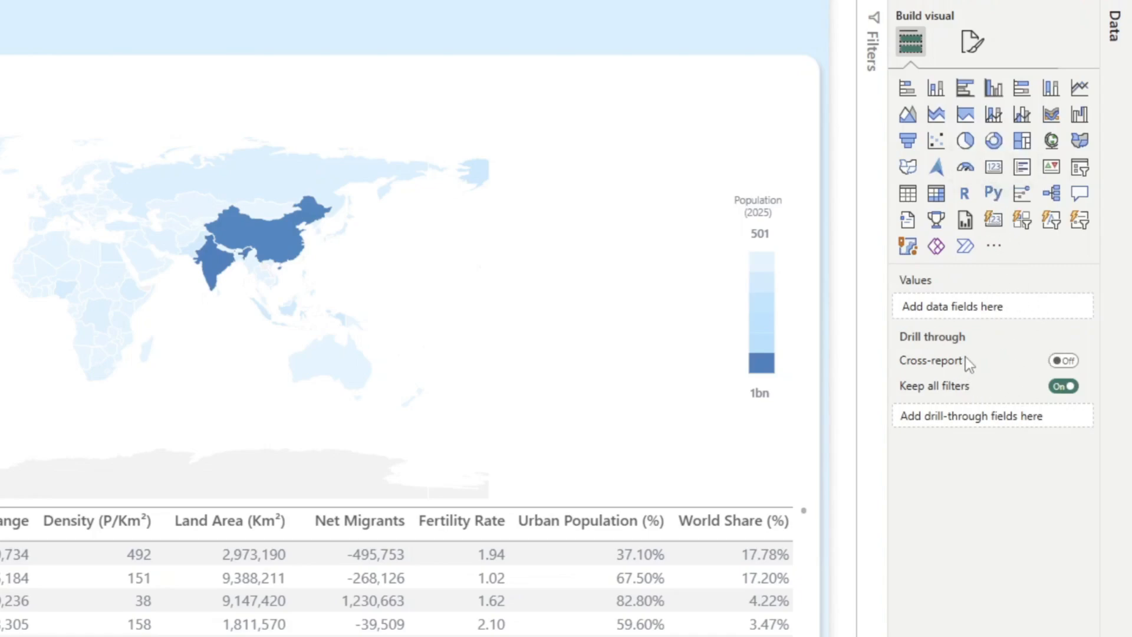
mouse_move(965, 356)
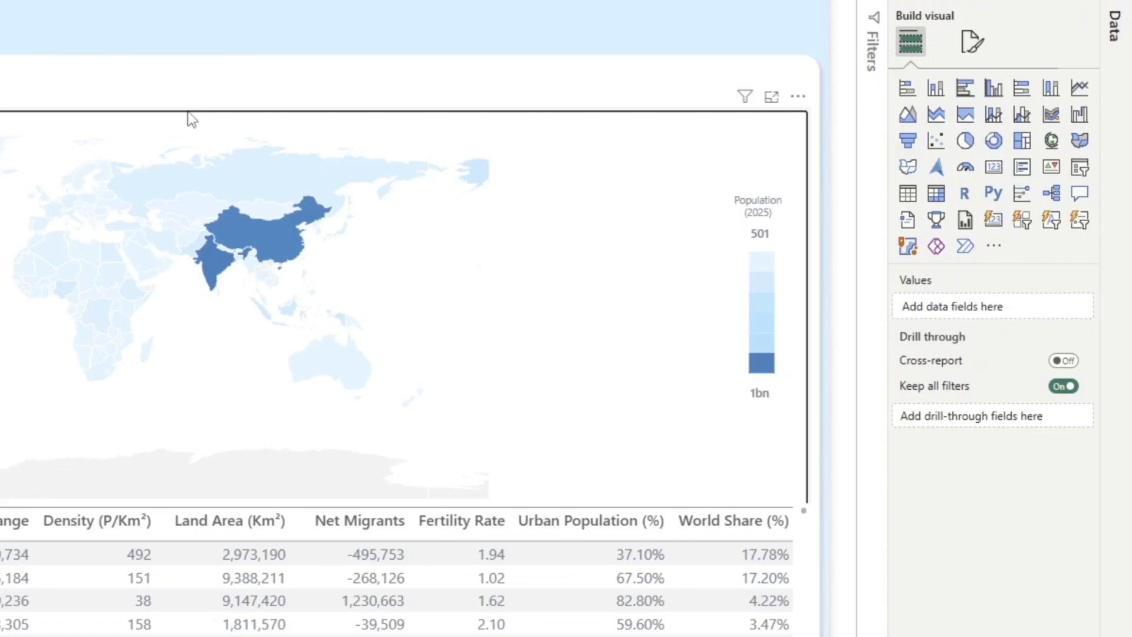
- Examine the fields assigned to the world map and to the country table below it
click(192, 119)
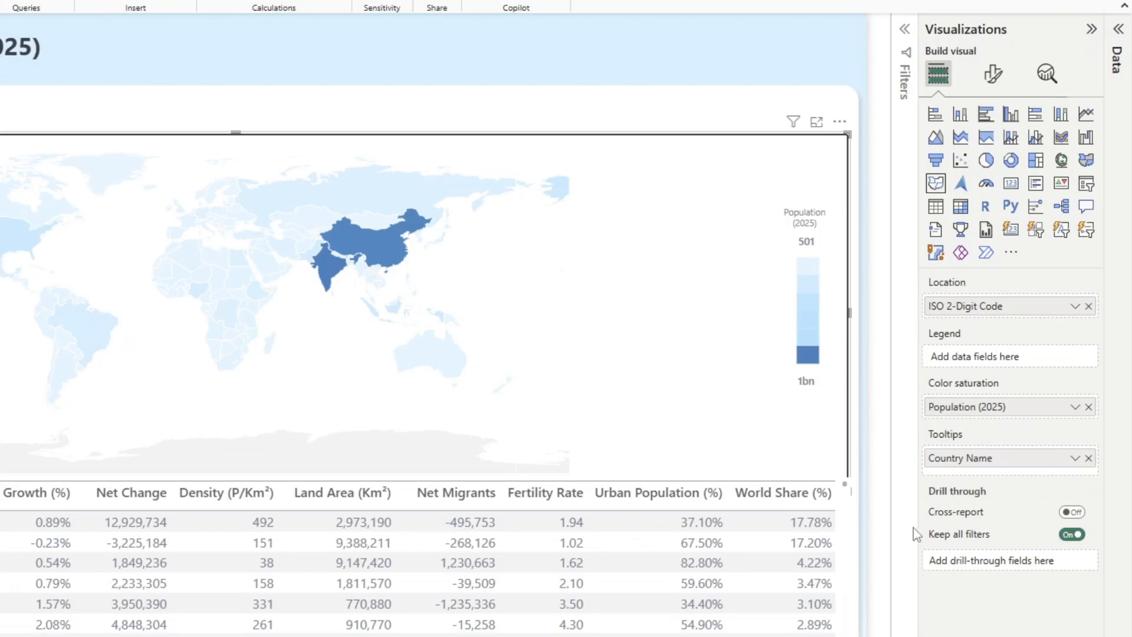
click(851, 534)
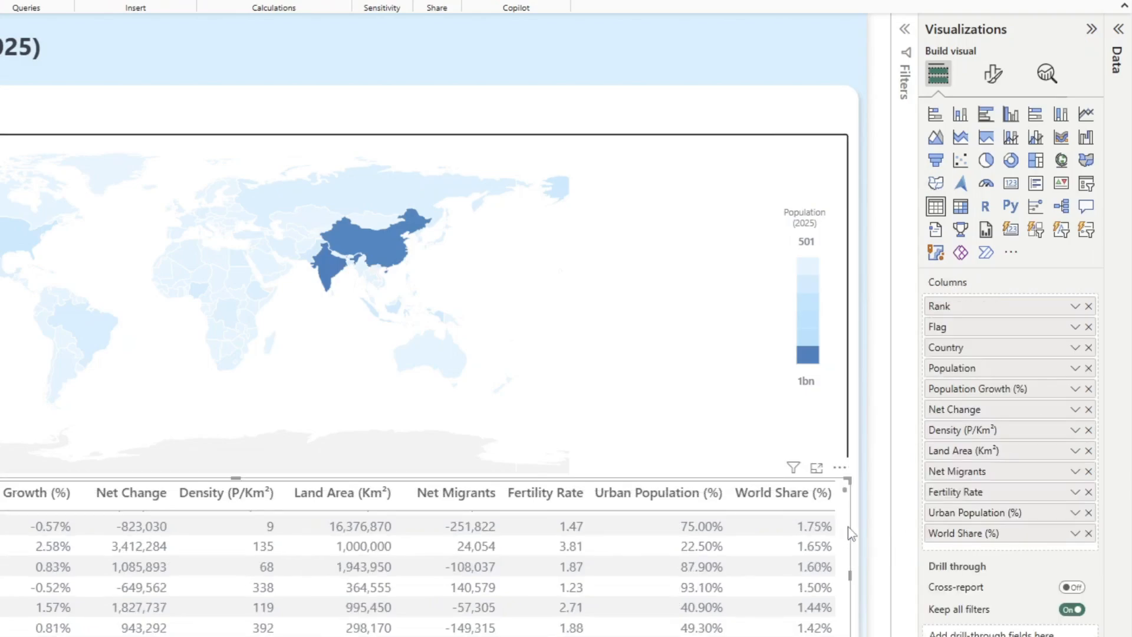
scroll(709, 568, up, 3)
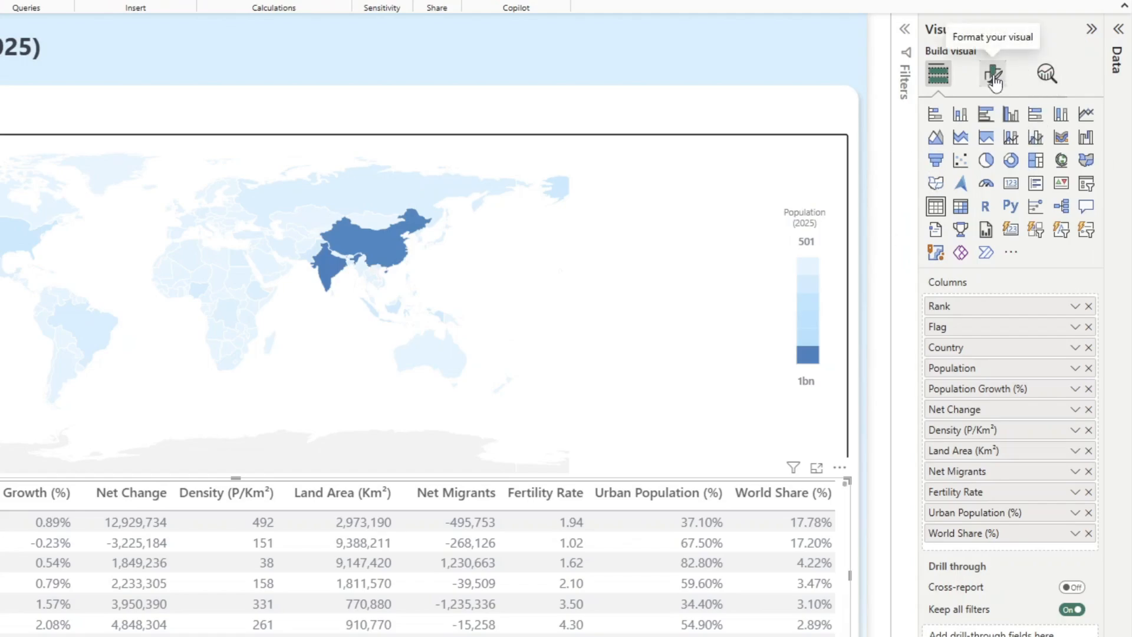
- Review the country table's formatting options, including the font and color settings of its values
click(993, 75)
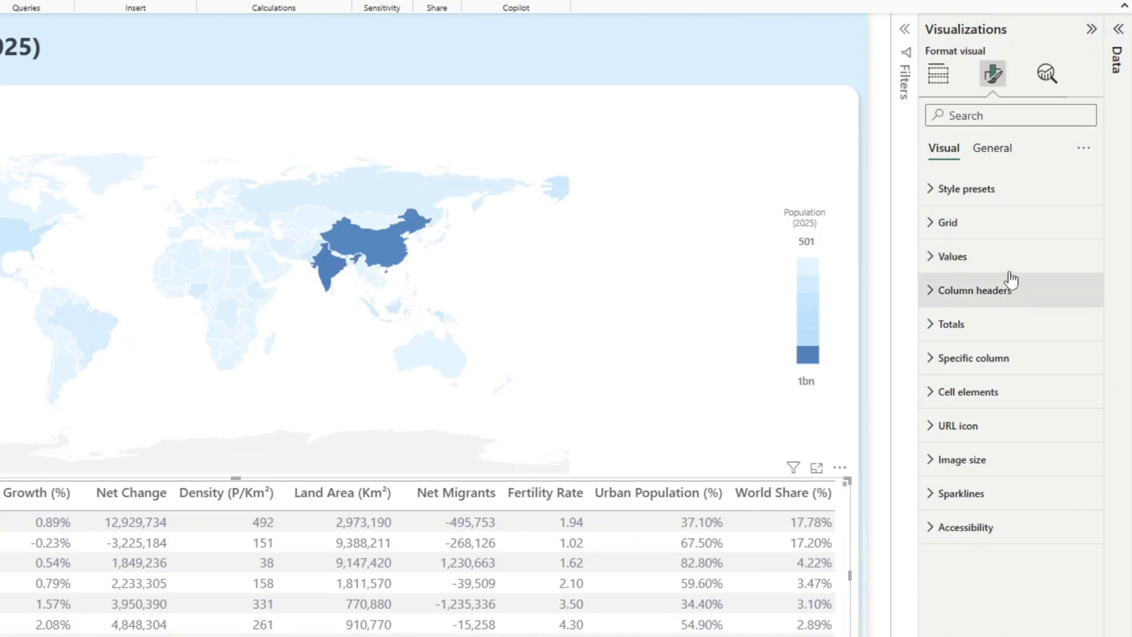
click(975, 264)
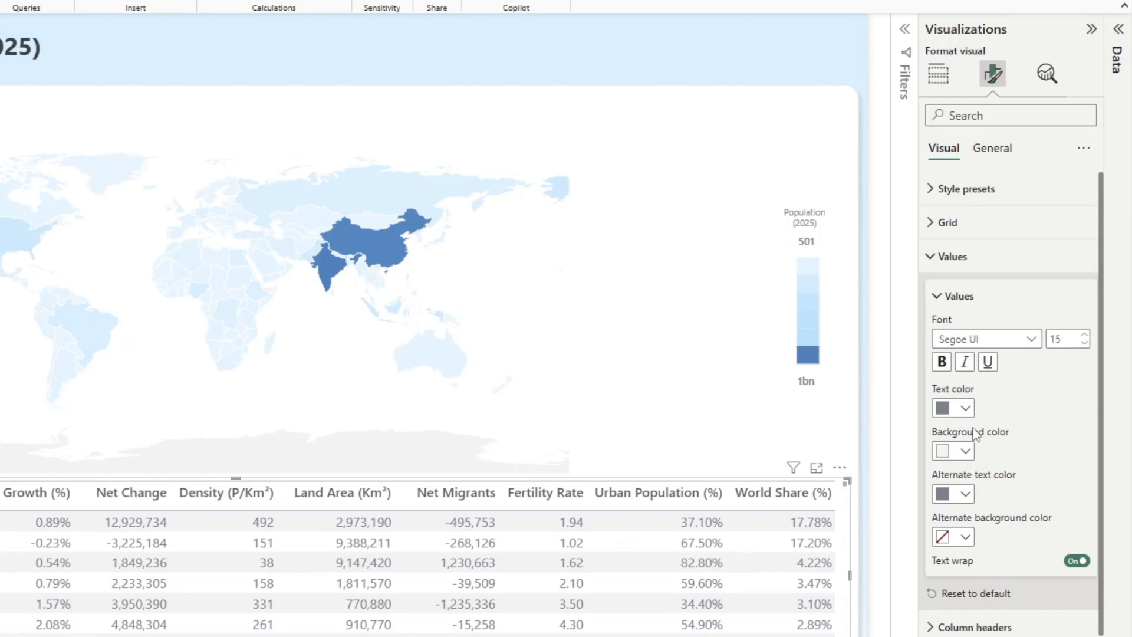
click(956, 297)
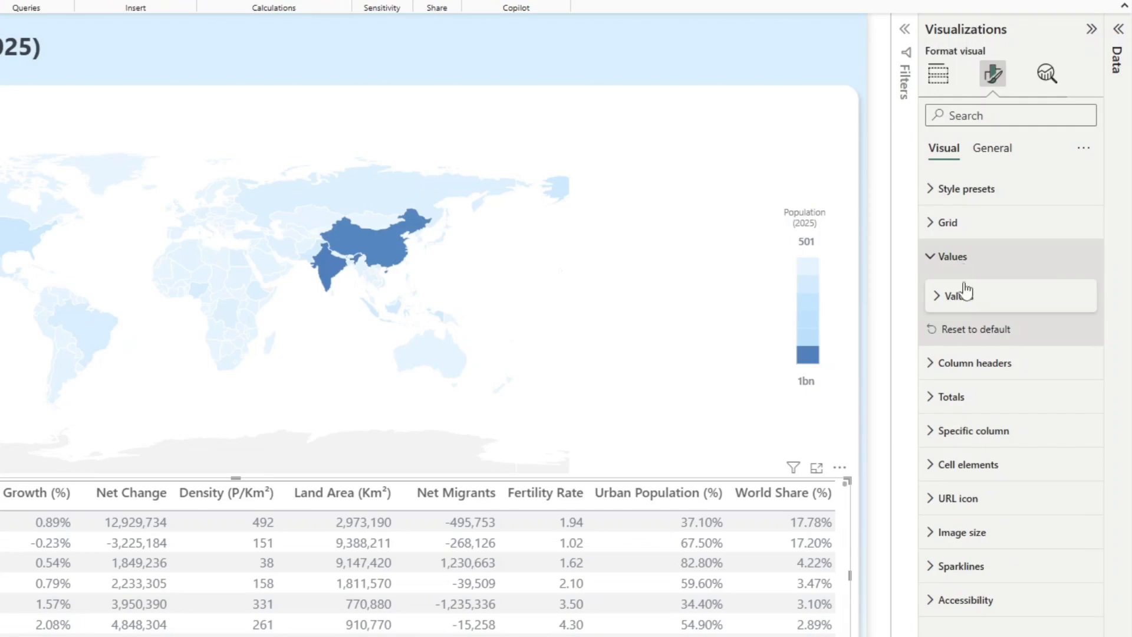
click(977, 258)
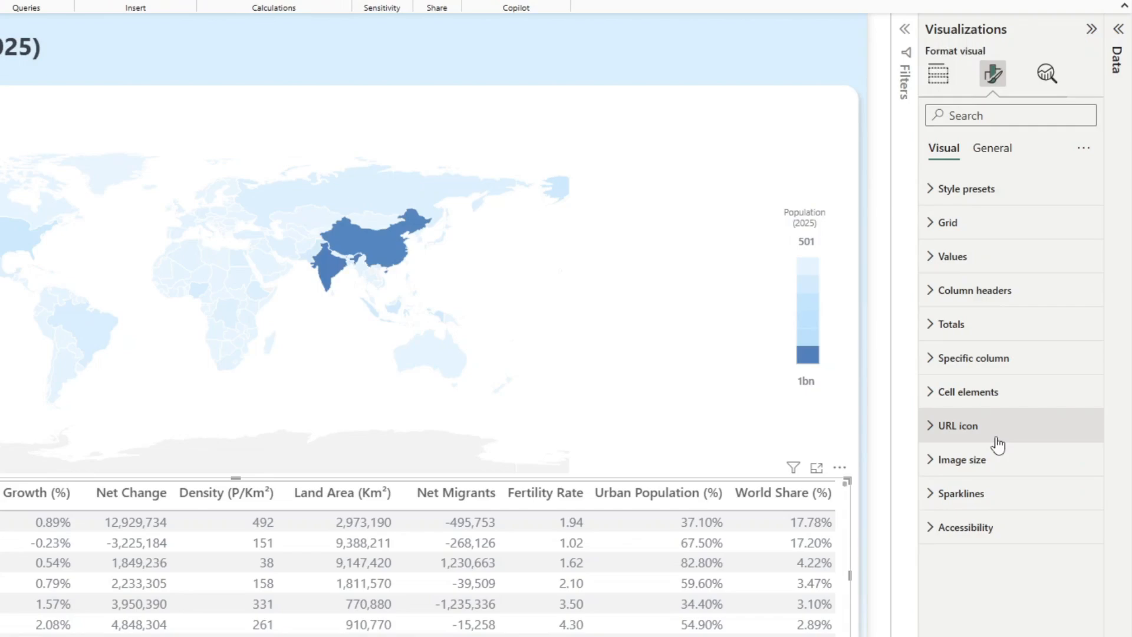
- Review the world map's formatting options, including its map type, projection and zoom settings
click(640, 142)
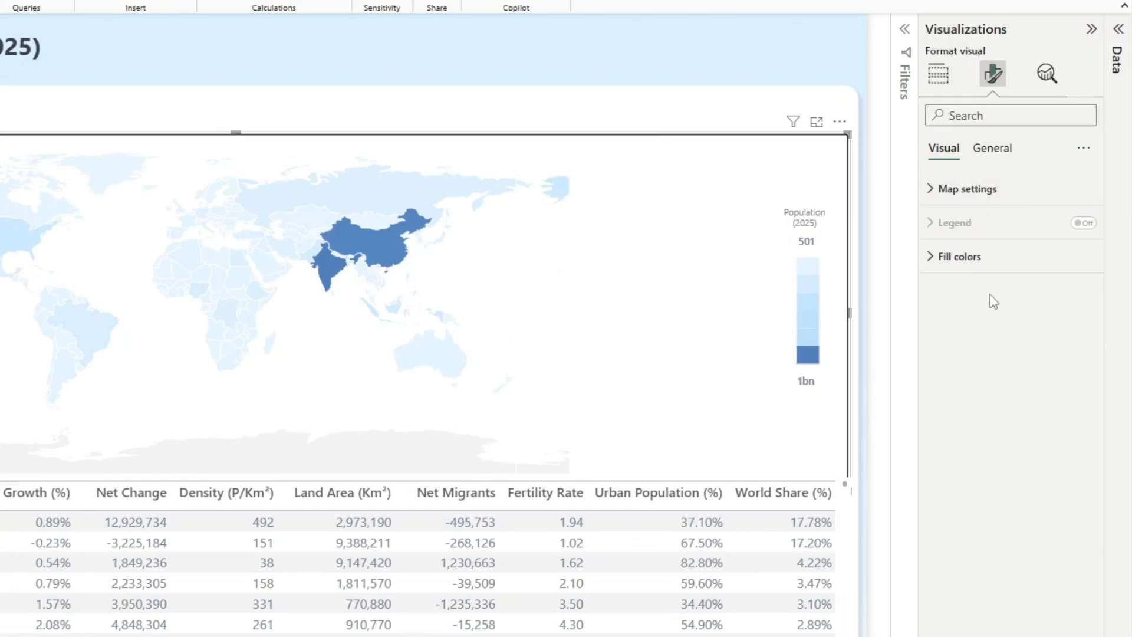
click(930, 190)
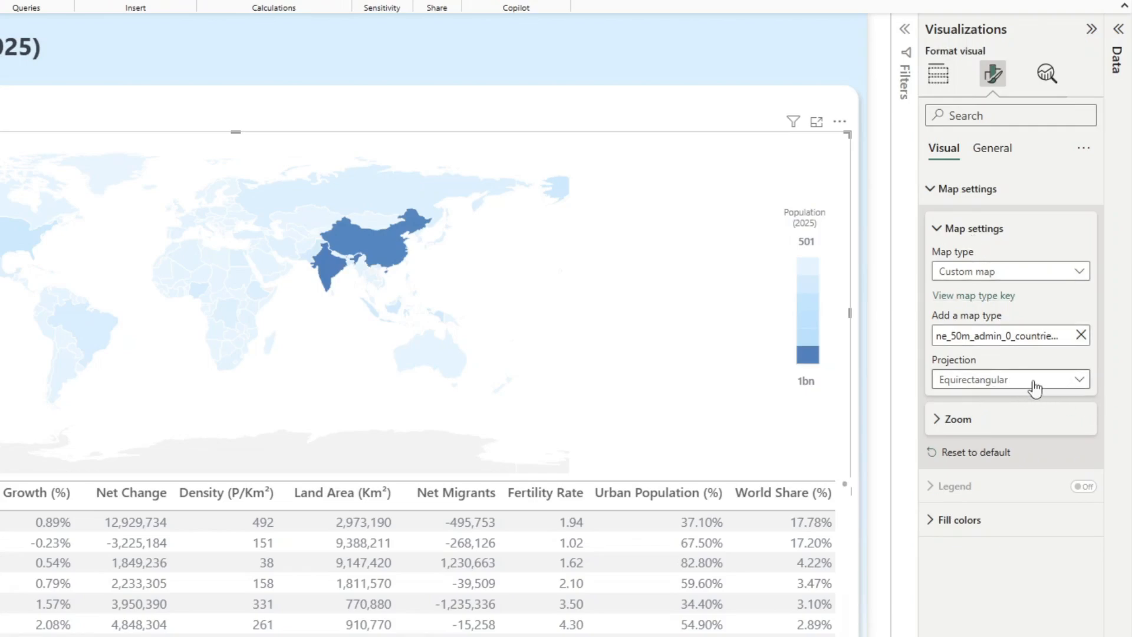
click(966, 233)
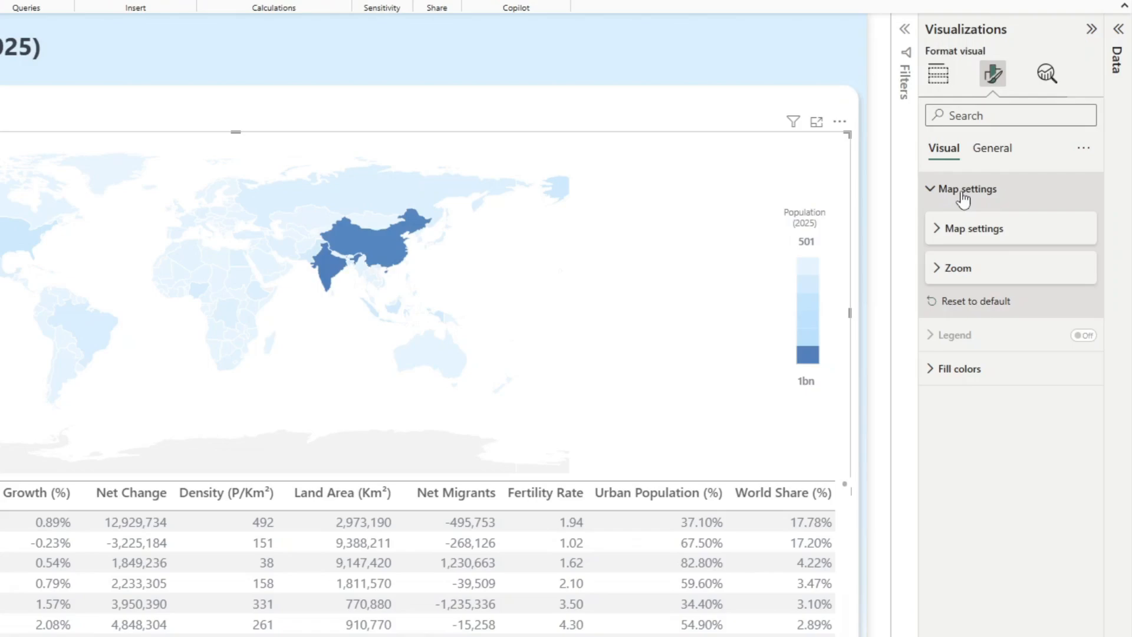
click(949, 273)
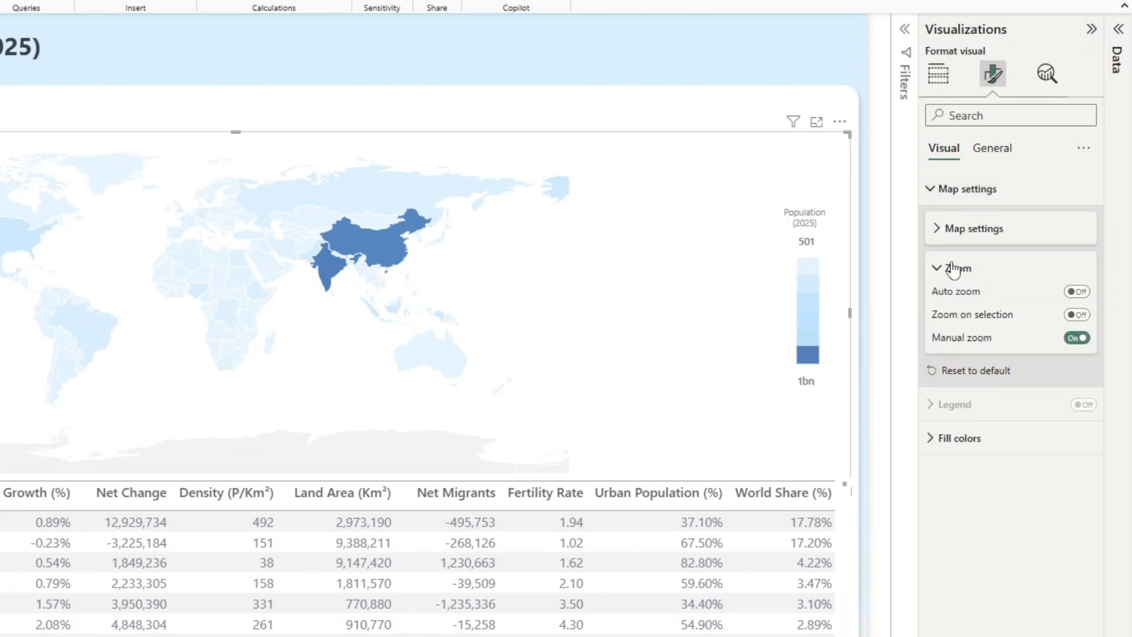
- Close the map's settings and review the formatting options of the World Population card and the title banner shape
click(953, 270)
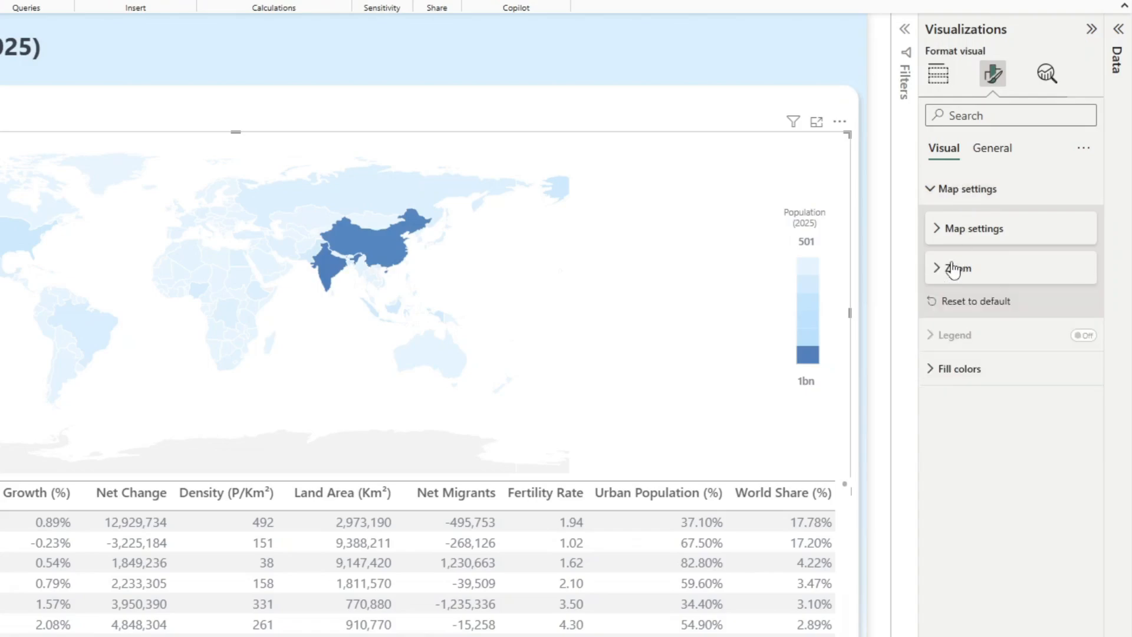
click(955, 189)
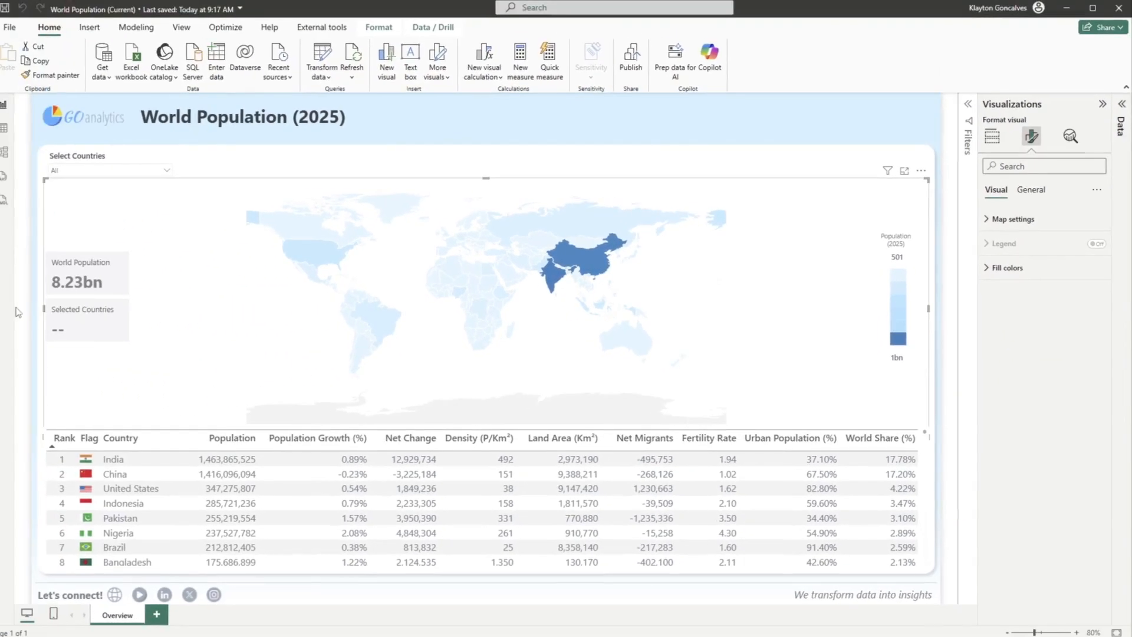
click(39, 303)
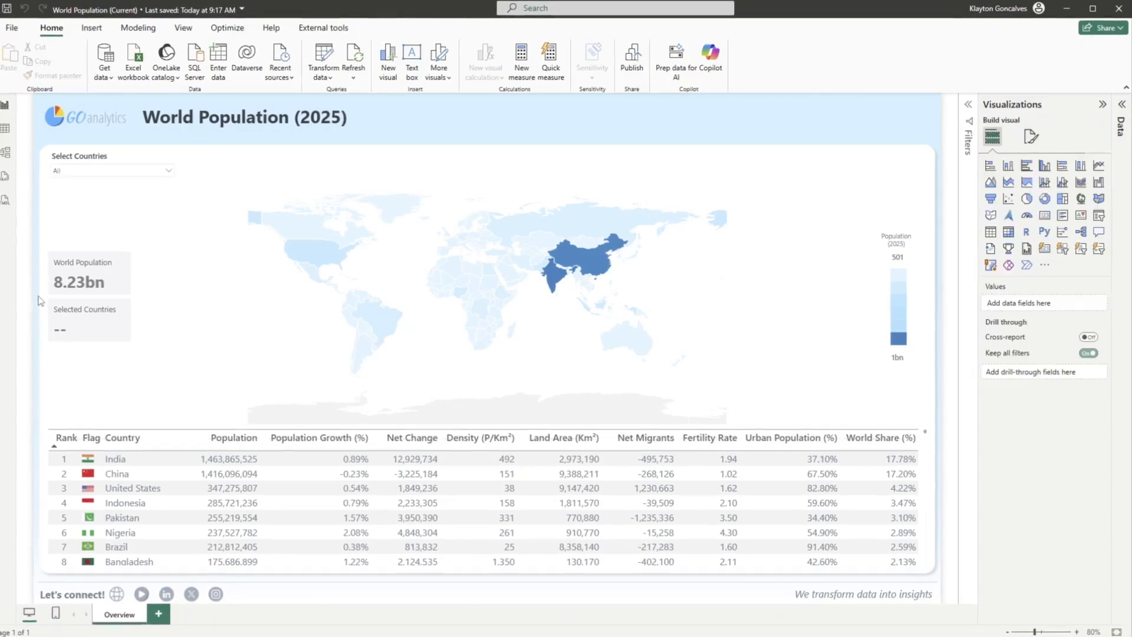
click(134, 287)
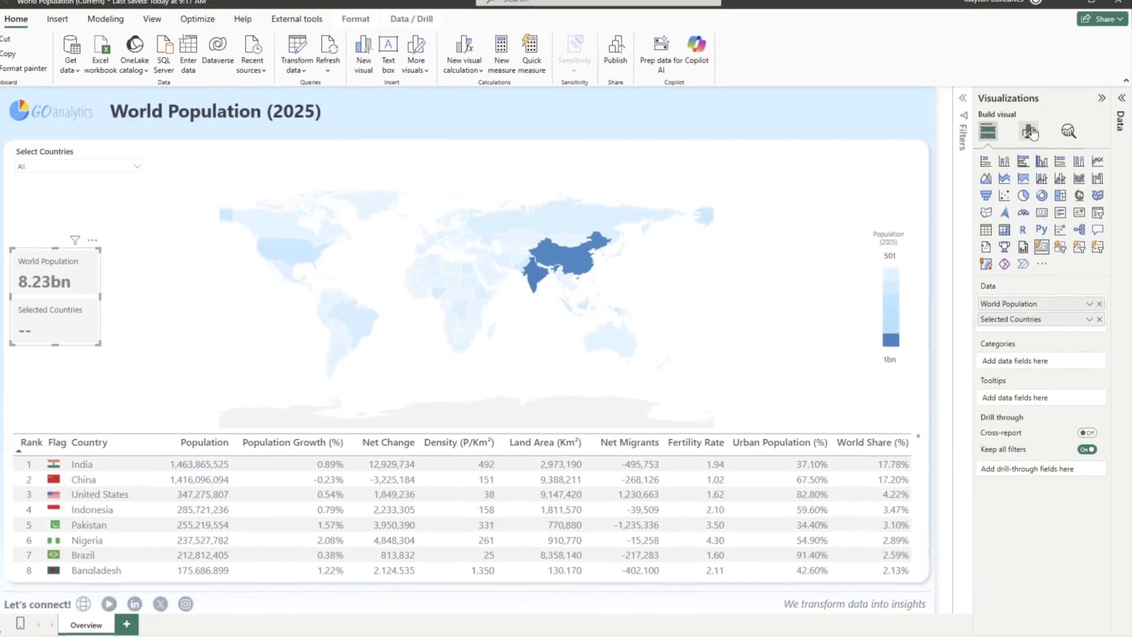
click(1031, 140)
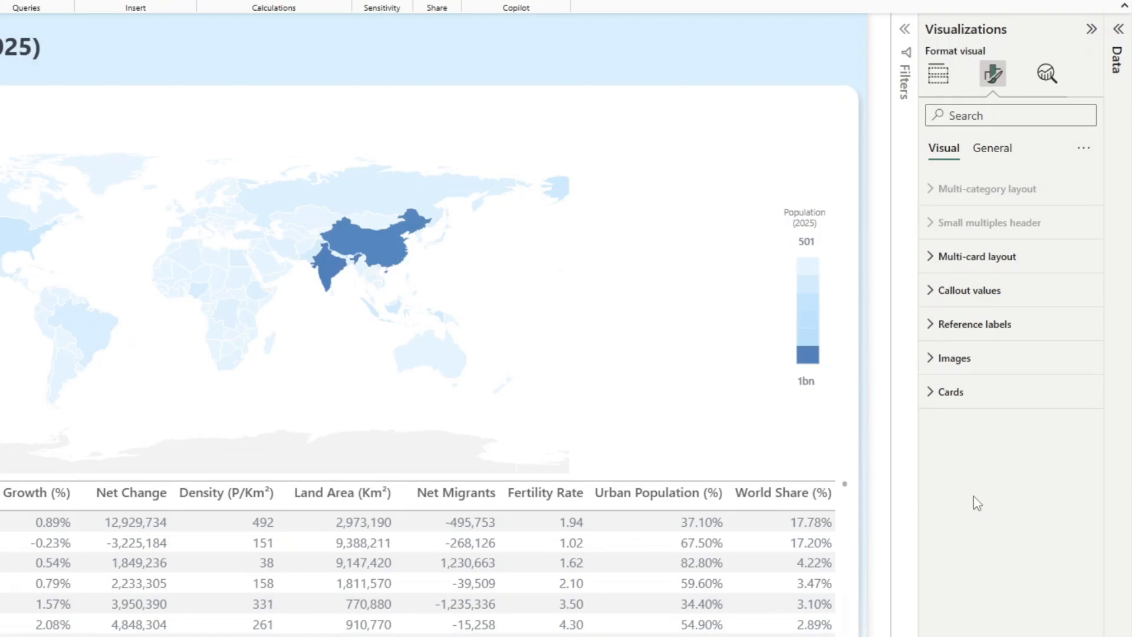
click(799, 53)
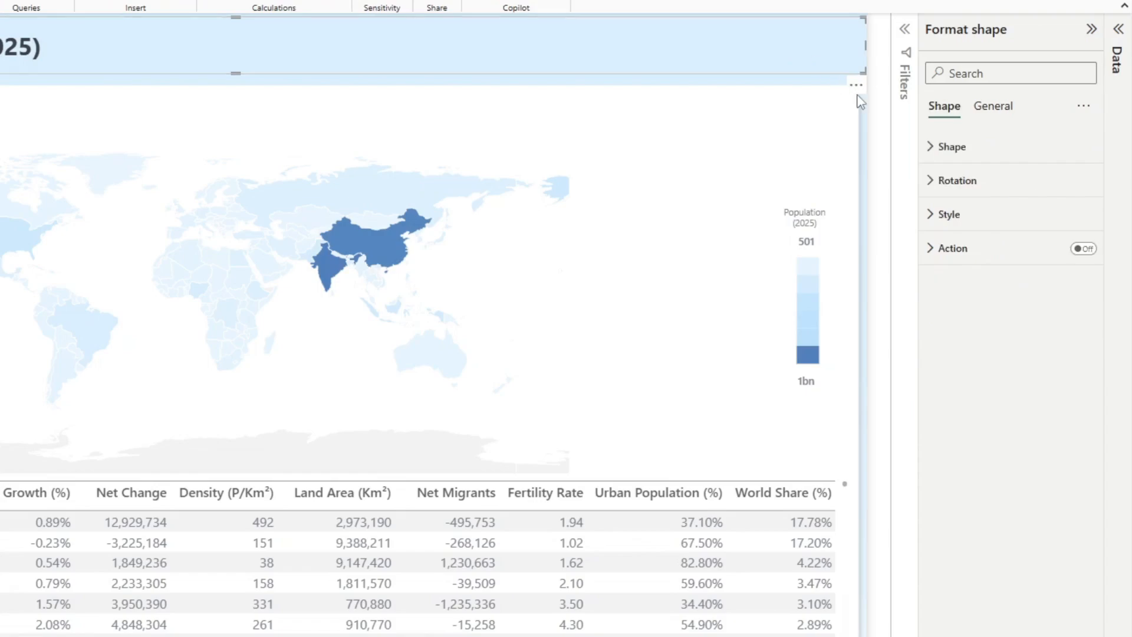
click(866, 110)
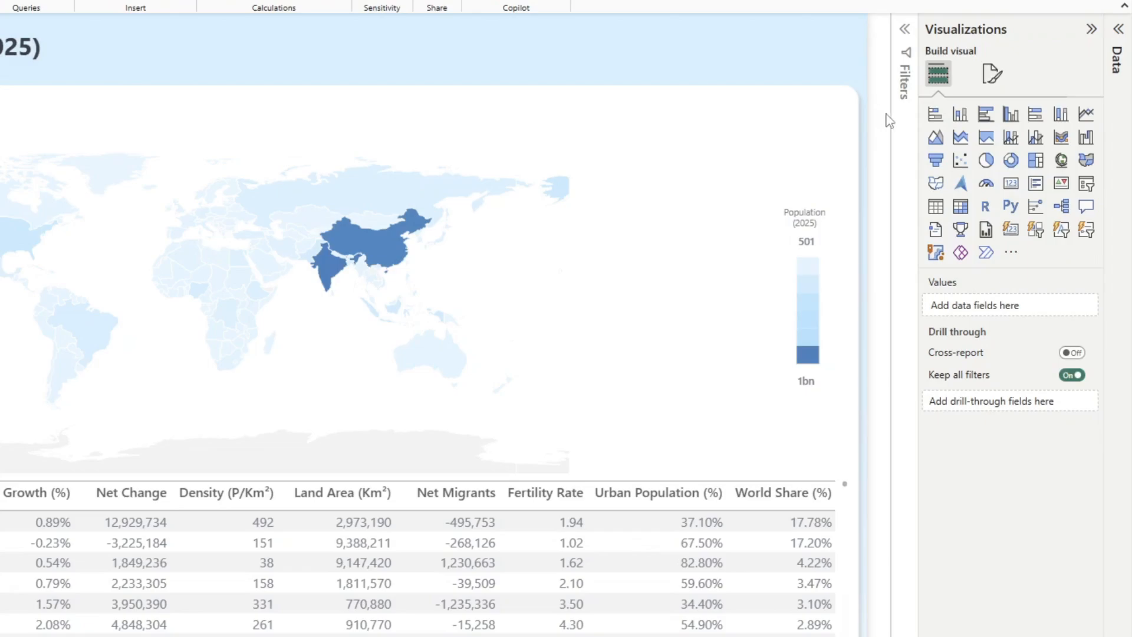
- Review the report page's formatting options, including its page information and canvas settings, and collapse the Visualizations pane
click(994, 86)
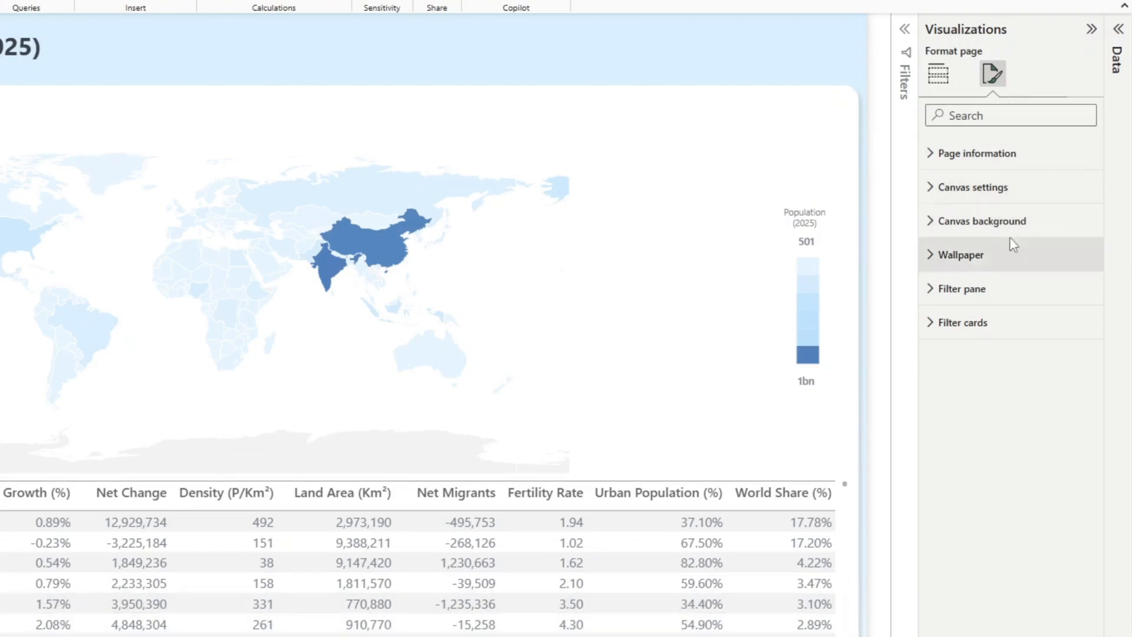
click(1017, 167)
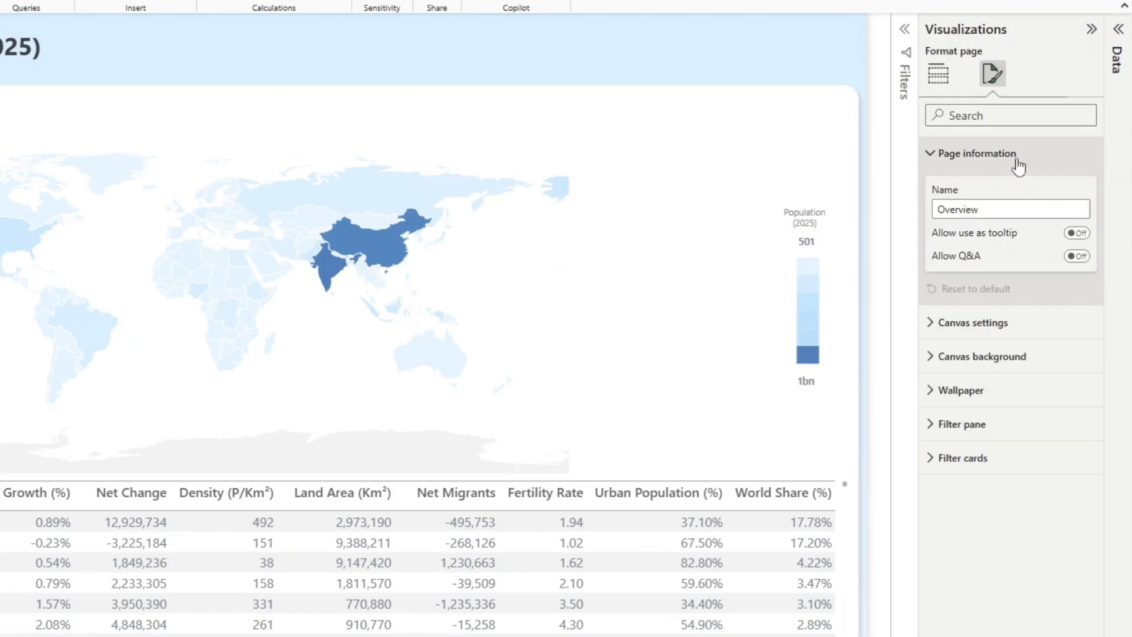
click(1018, 167)
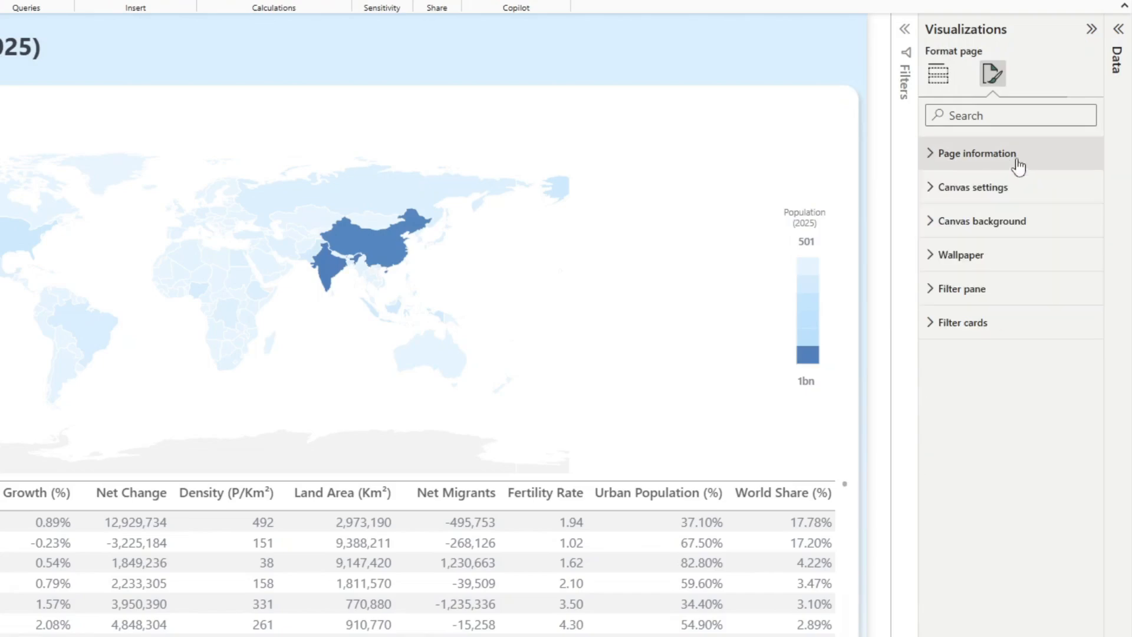
click(1015, 193)
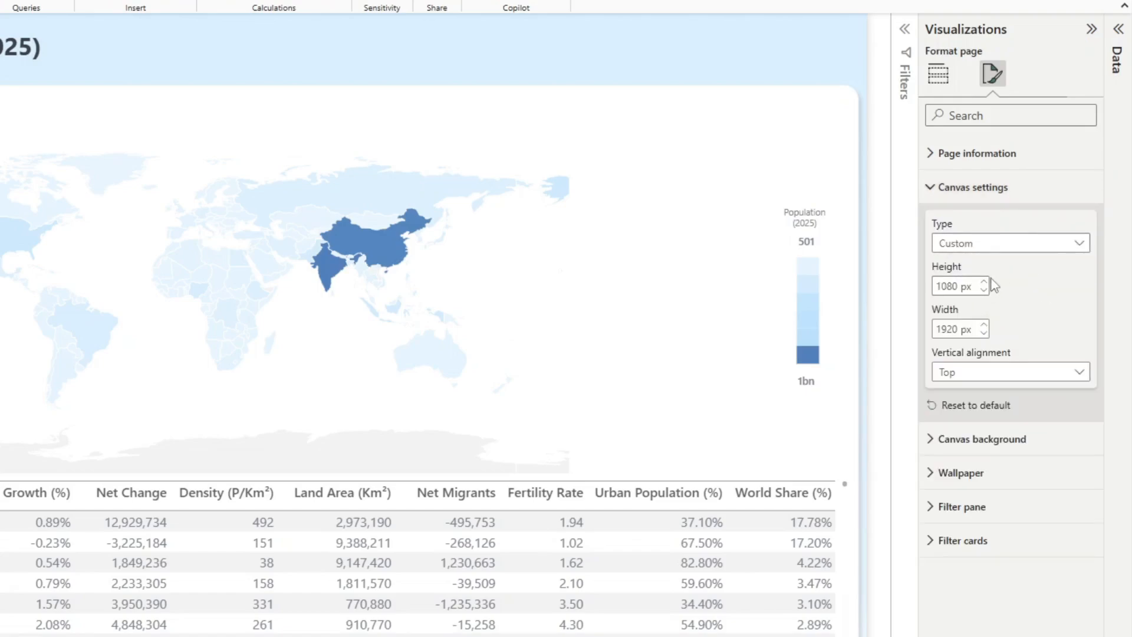
click(996, 192)
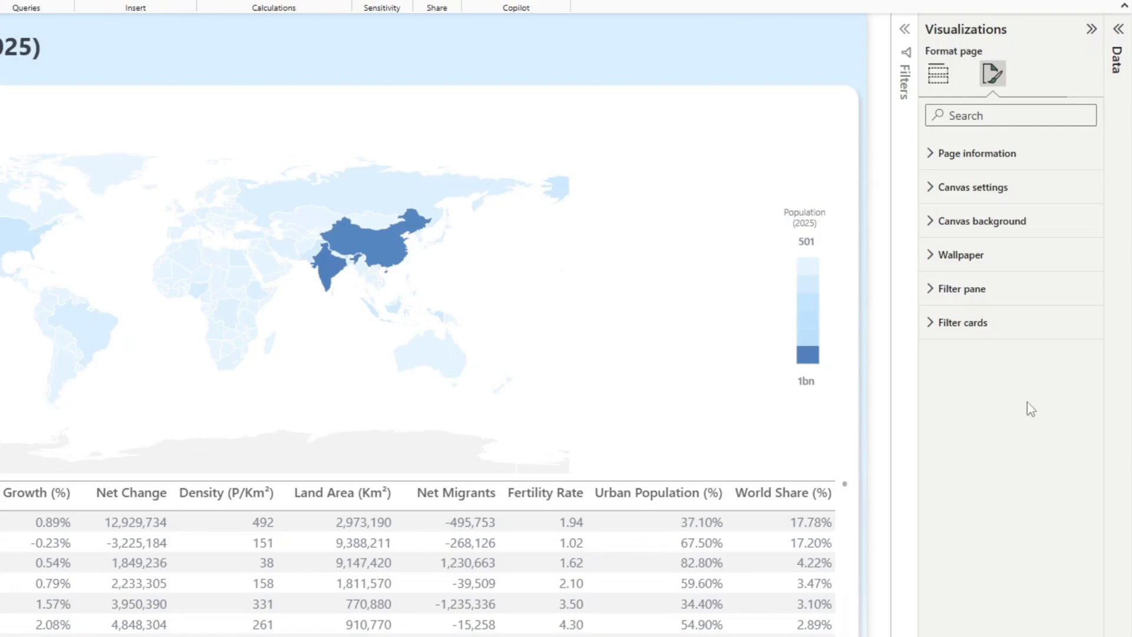
click(1092, 30)
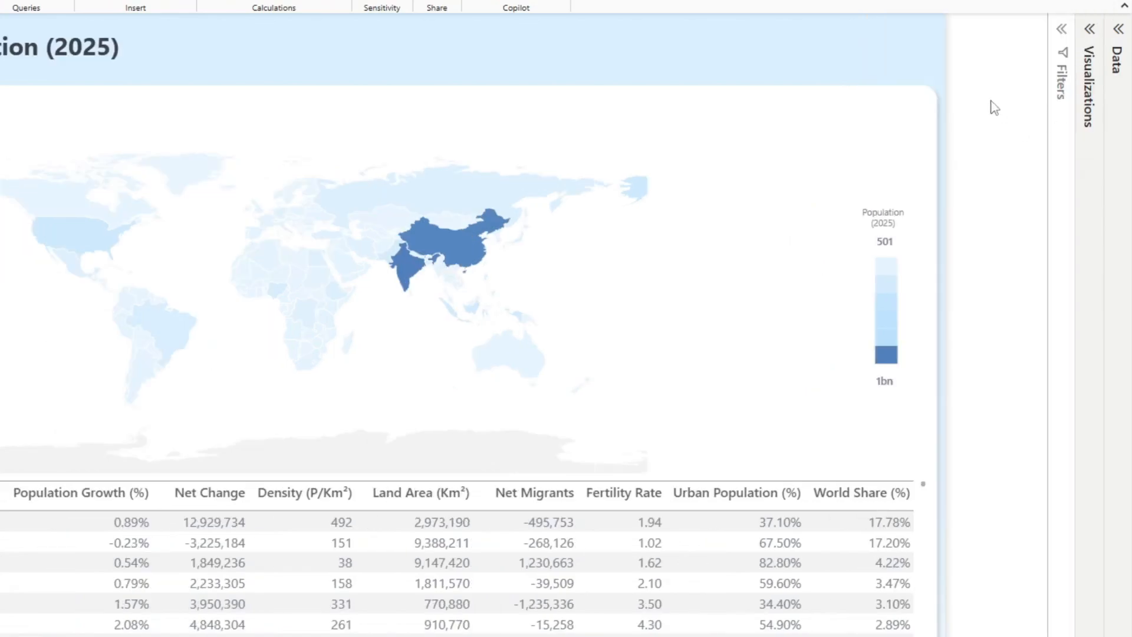
- Examine the filters applied to the world map, the Select Countries slicer and the page, and collapse the Filters pane
click(1067, 33)
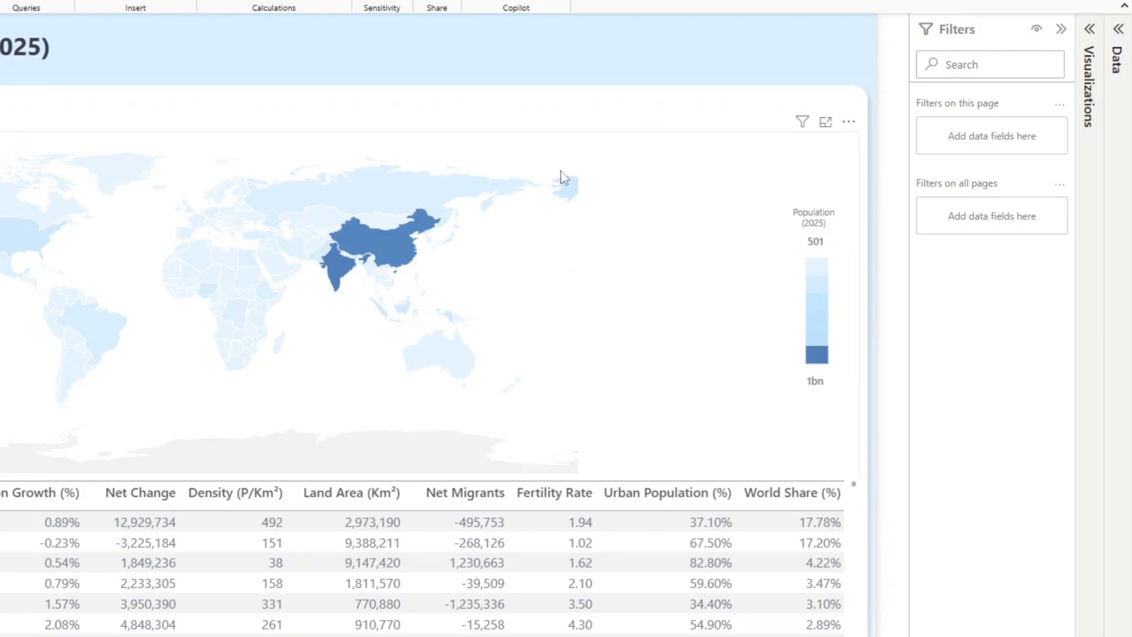
click(153, 135)
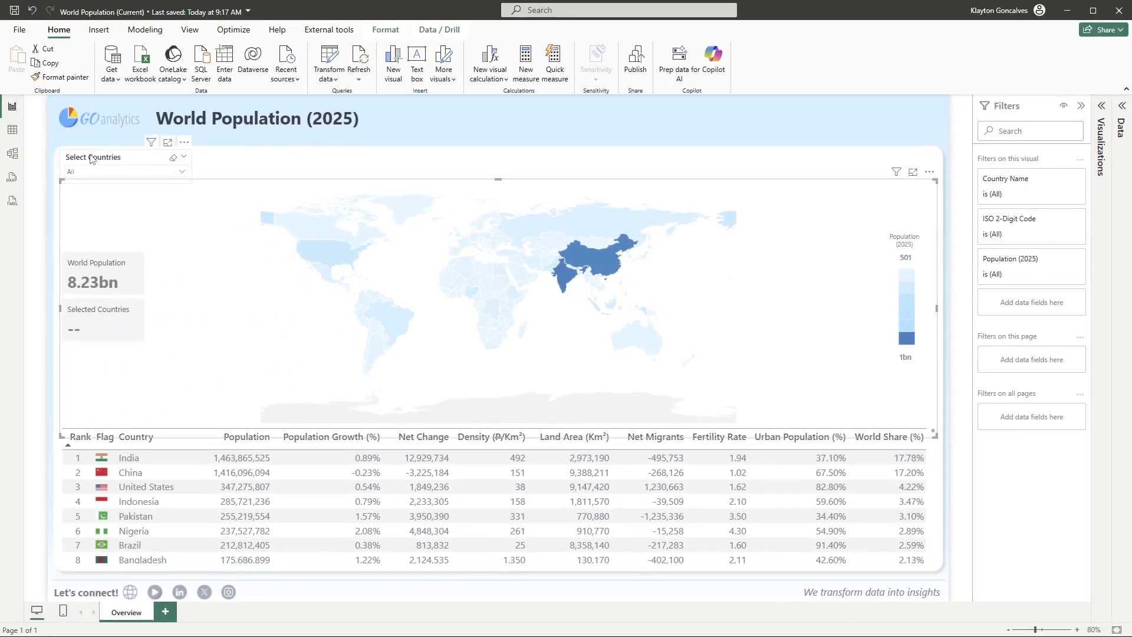
click(94, 162)
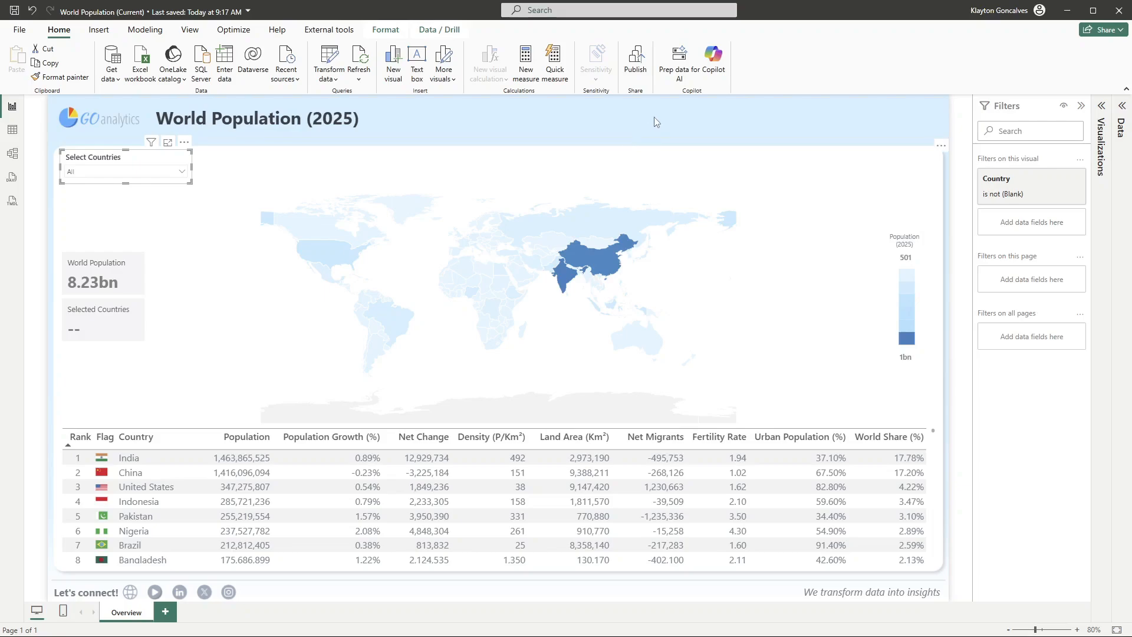
click(939, 120)
click(948, 171)
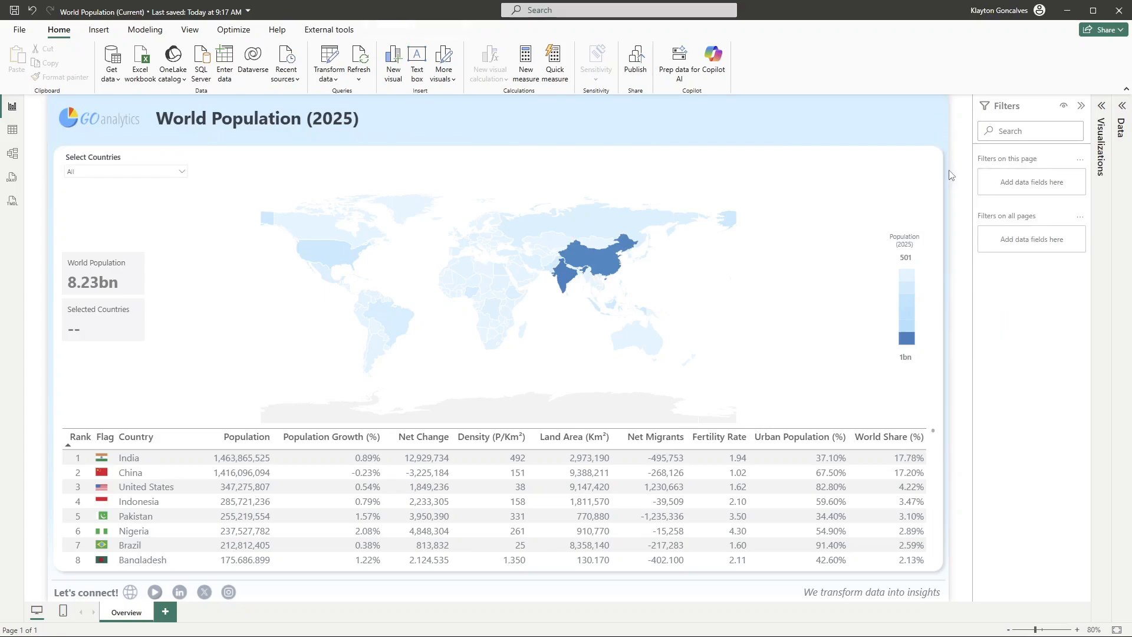
click(1082, 108)
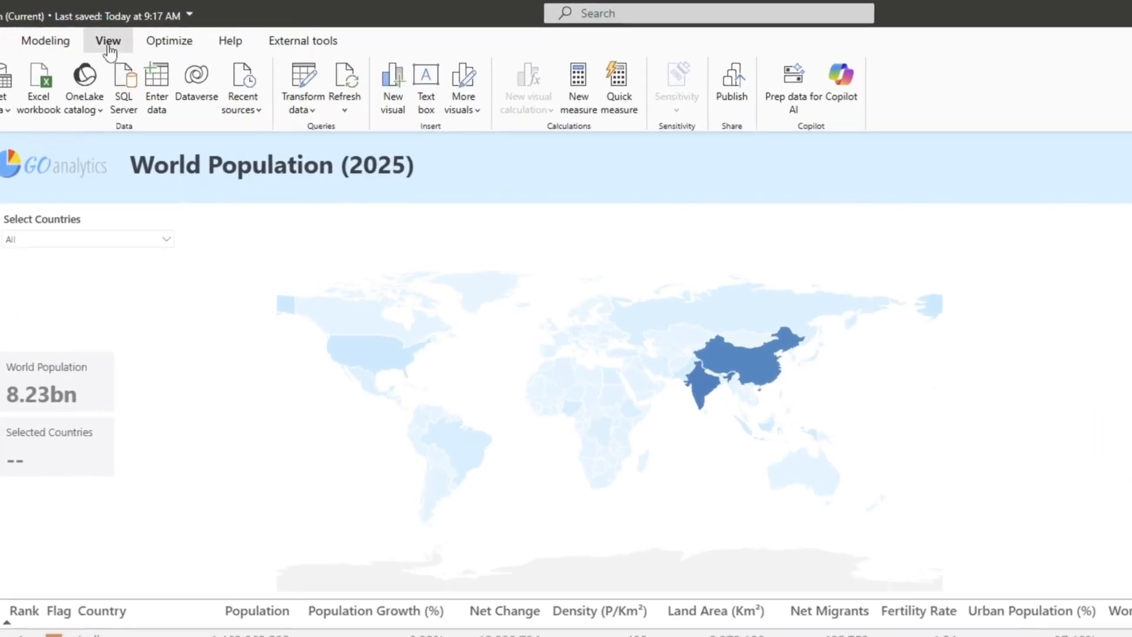
- Look over the Bookmarks pane and close it again
click(190, 36)
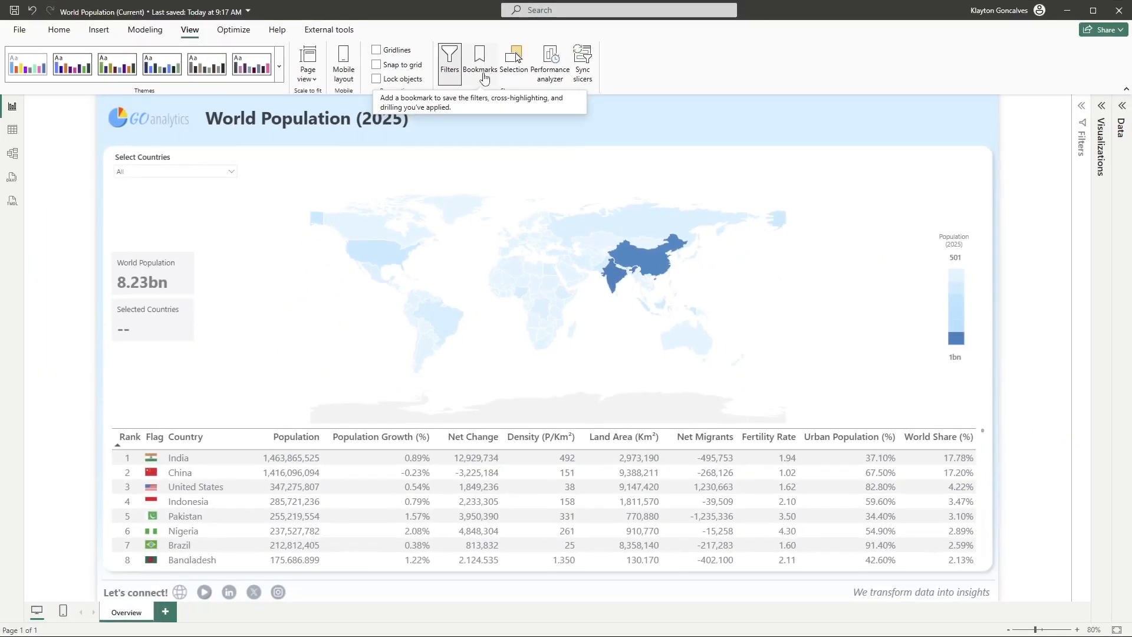
click(483, 74)
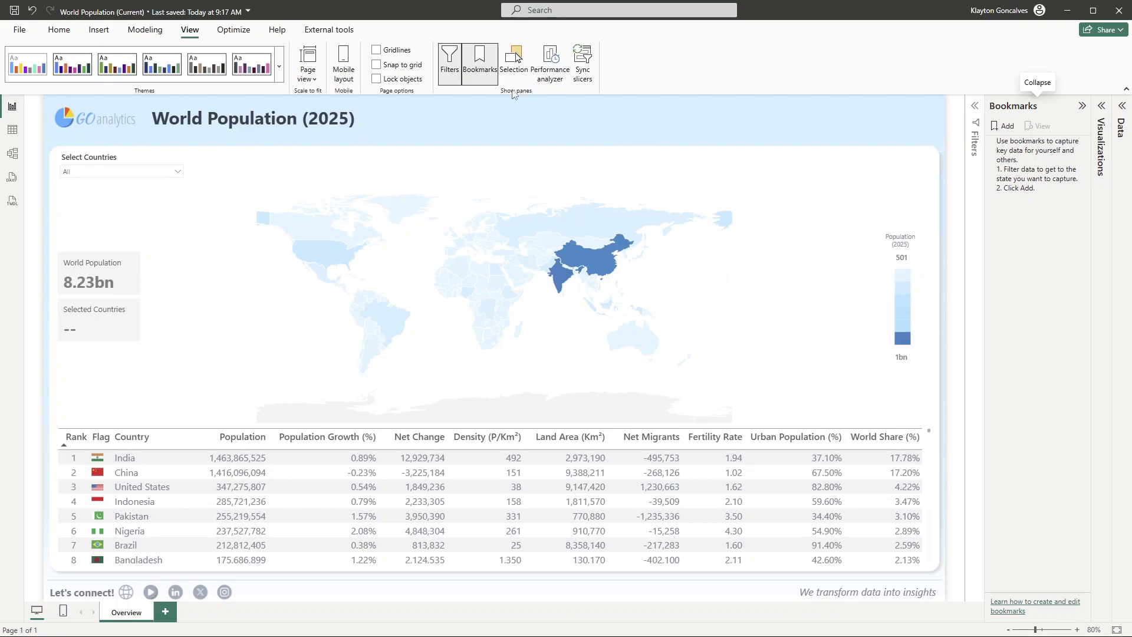
click(483, 72)
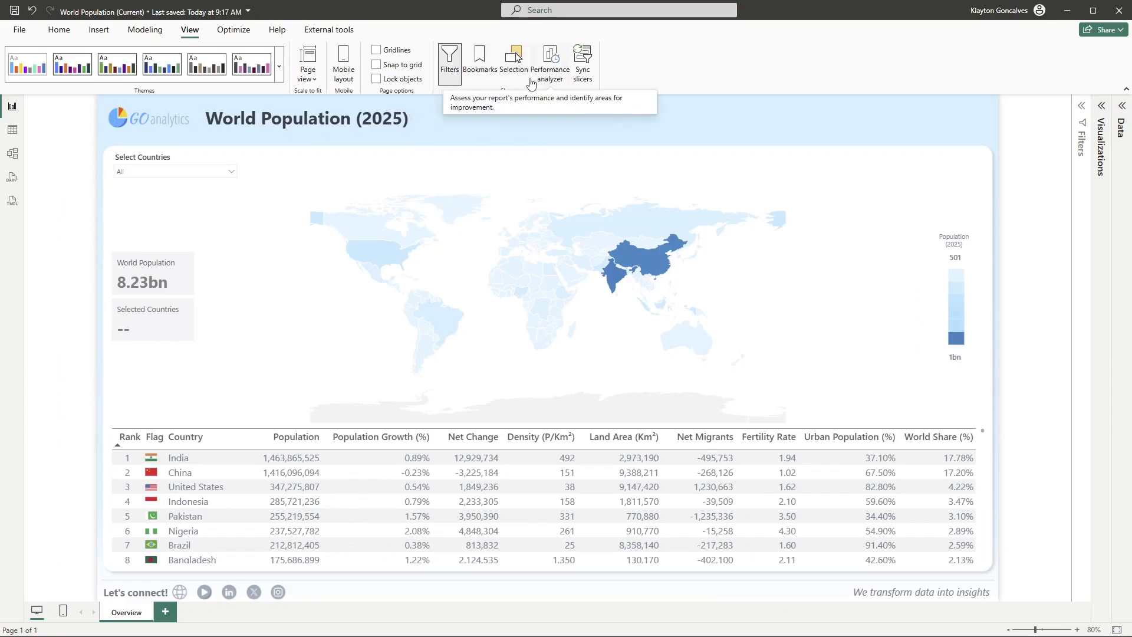
- Select the Legend group in the layer order, and hide and show the title banner shape twice to demonstrate visibility control
click(518, 75)
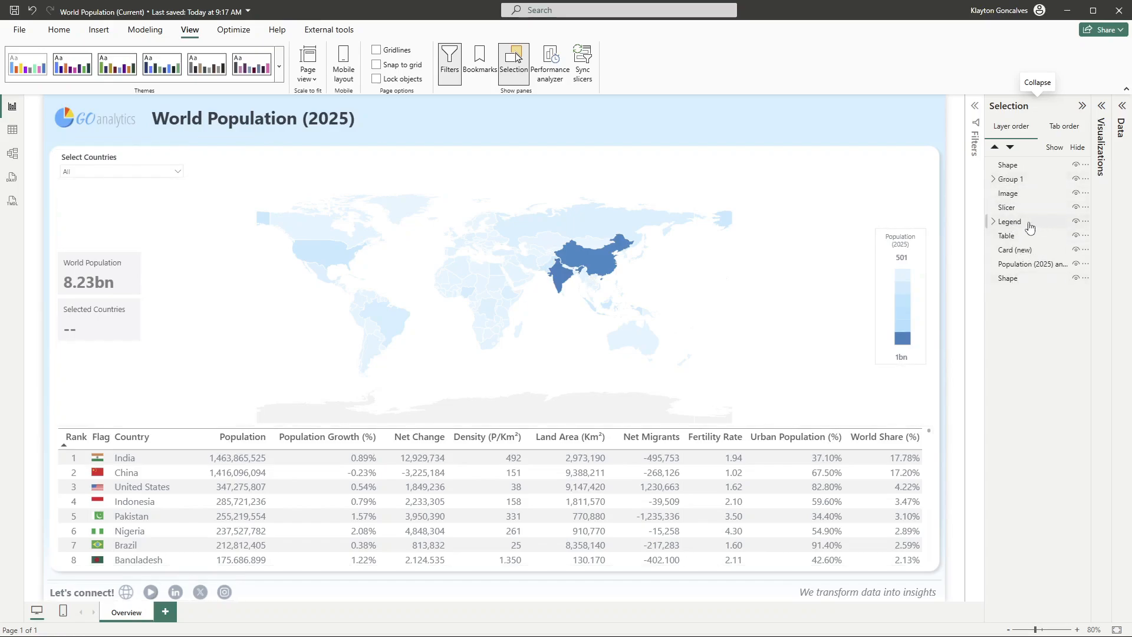
mouse_move(1020, 222)
mouse_down()
mouse_move(1027, 168)
mouse_move(1017, 222)
mouse_up()
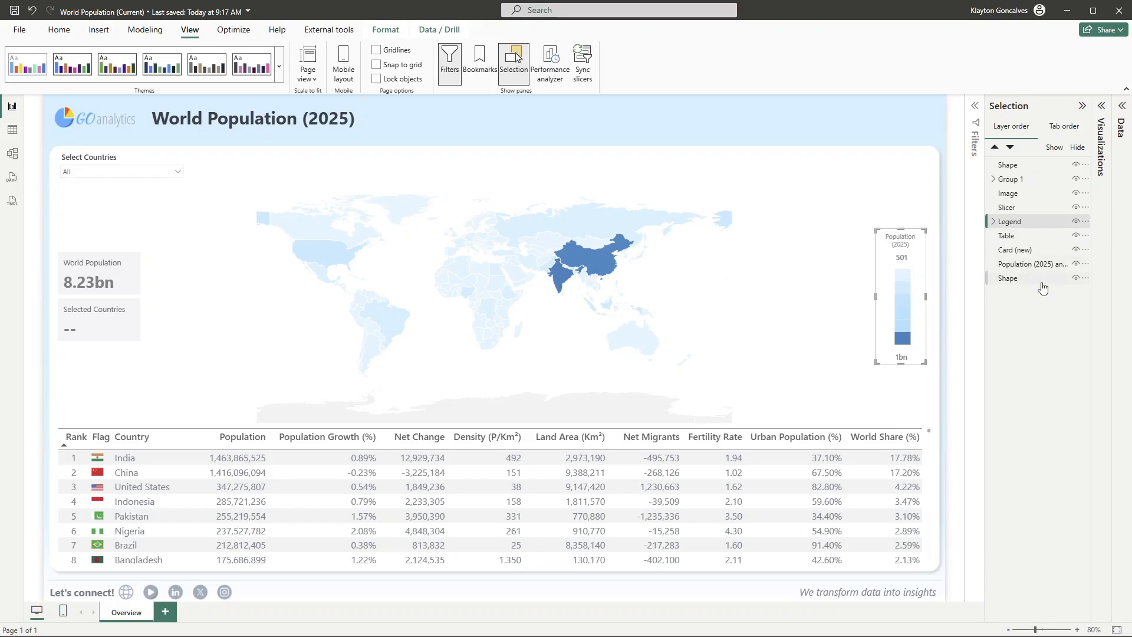
click(1076, 280)
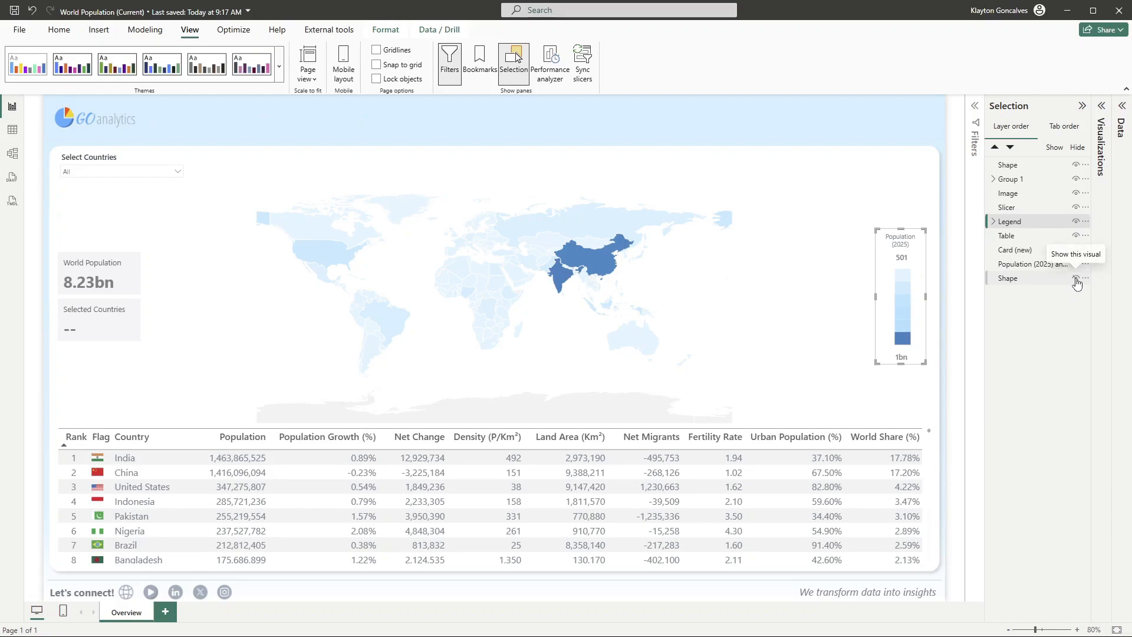
click(1076, 282)
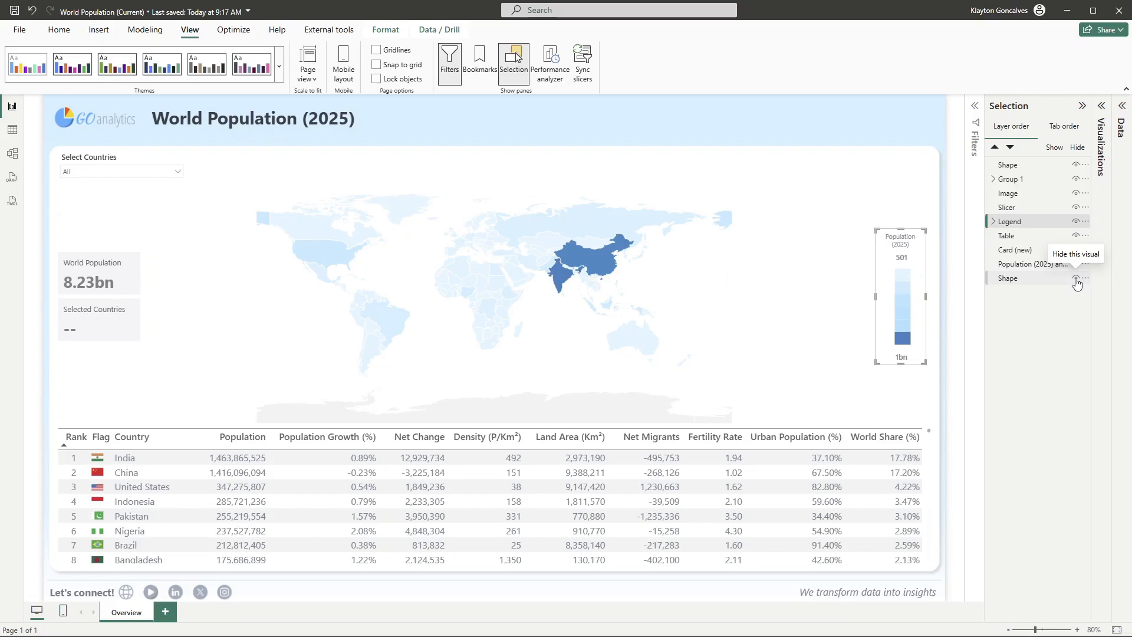
click(1076, 283)
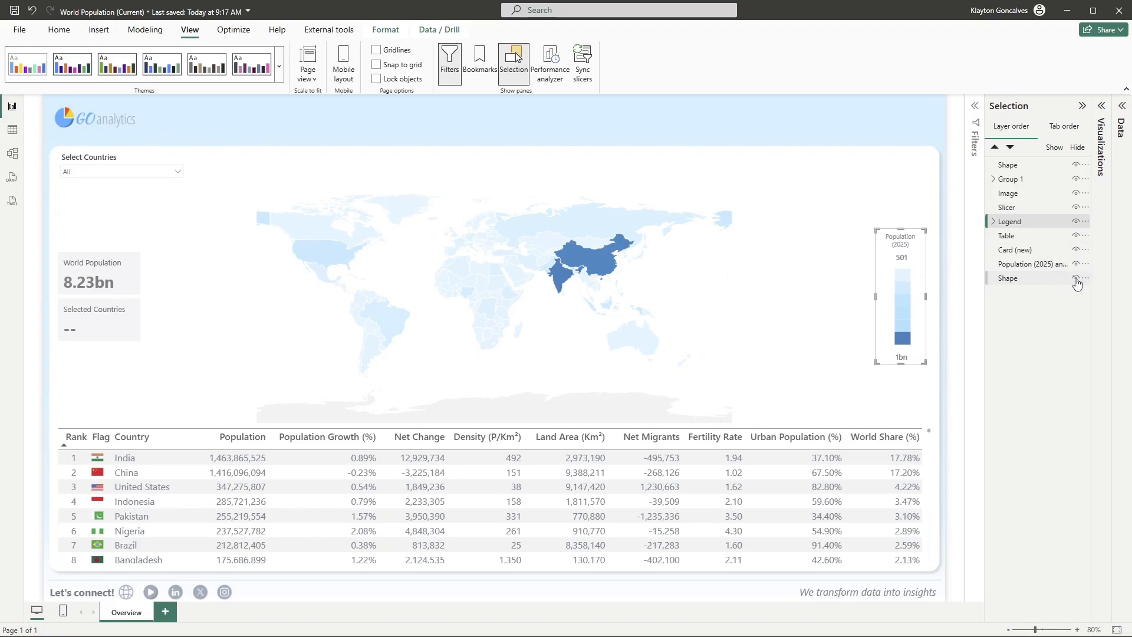
click(1077, 282)
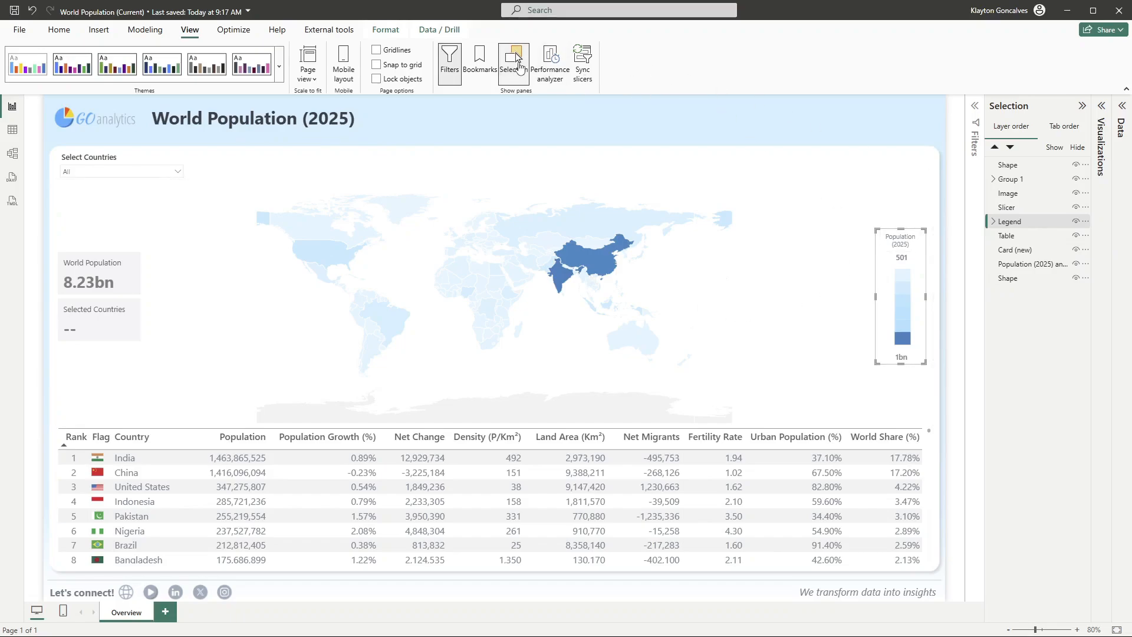
click(513, 59)
- Look over the Performance analyzer and examine the page sync settings of the Select Countries slicer
click(554, 70)
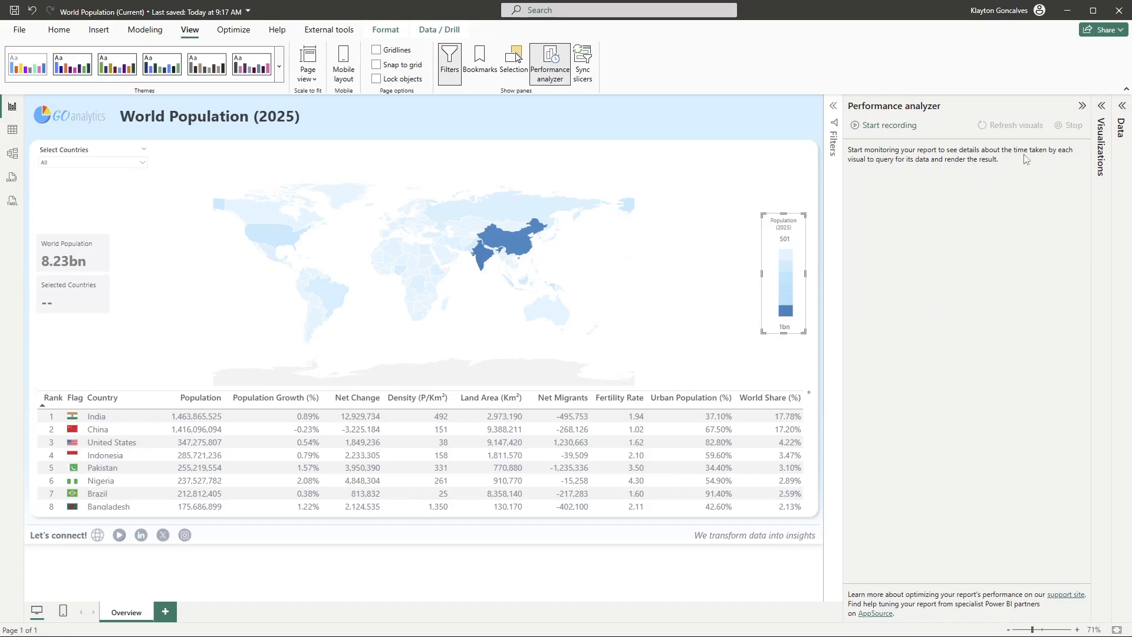
click(555, 64)
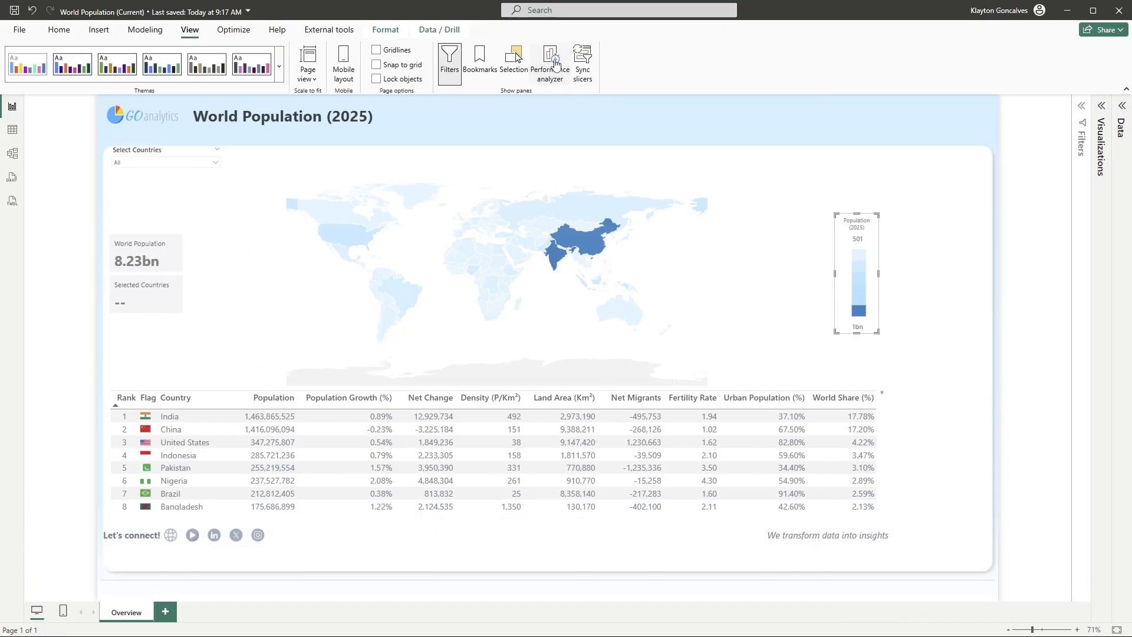
click(585, 72)
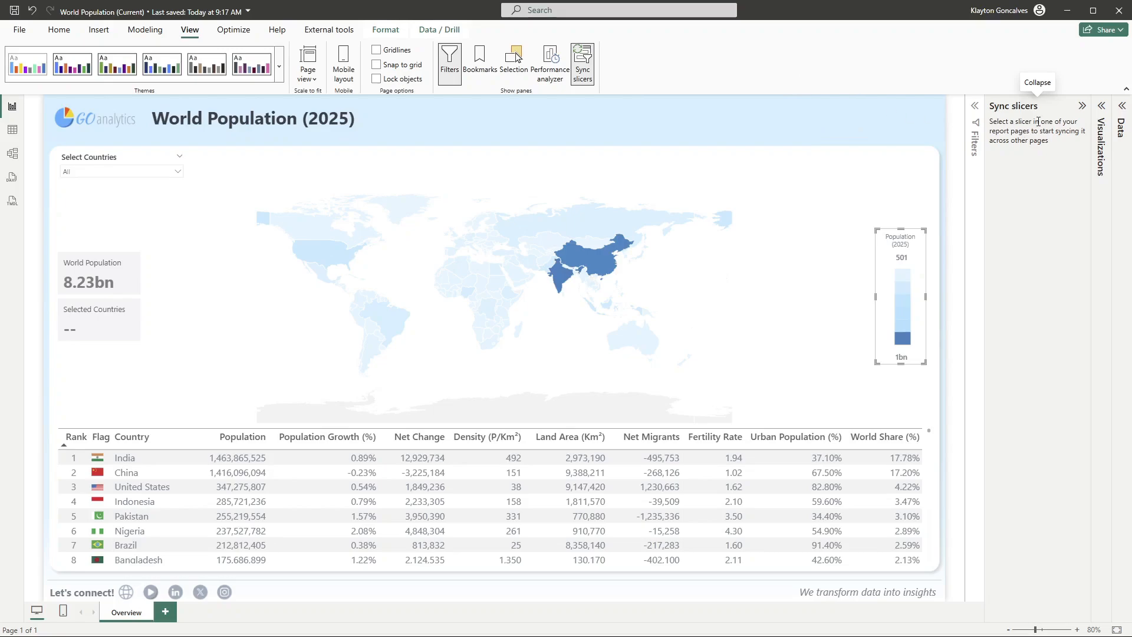
click(101, 163)
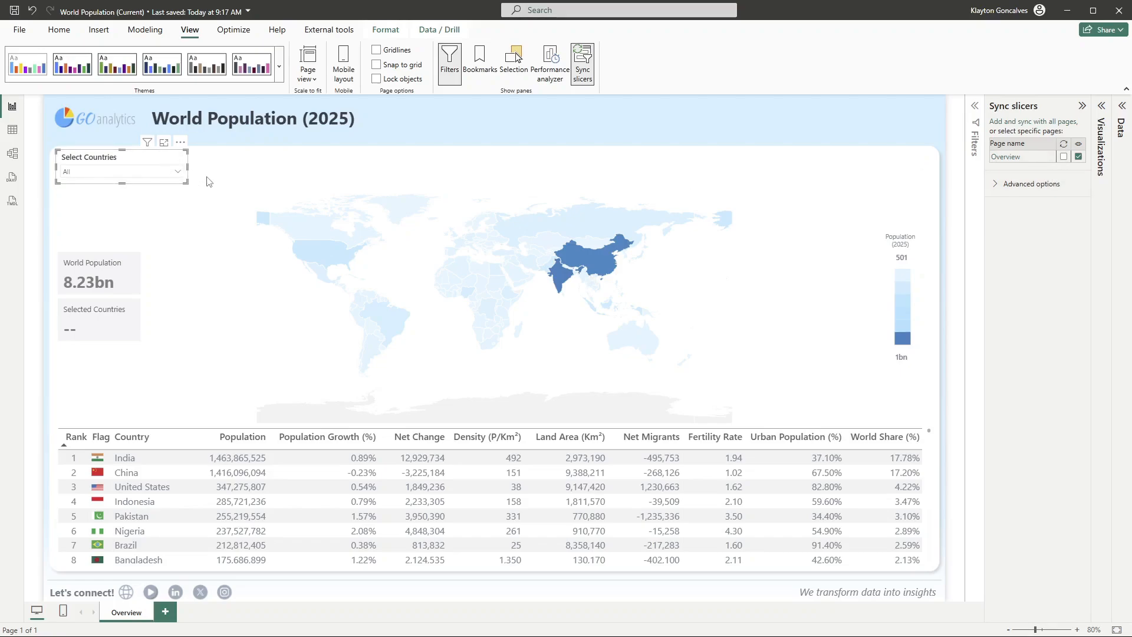
click(586, 64)
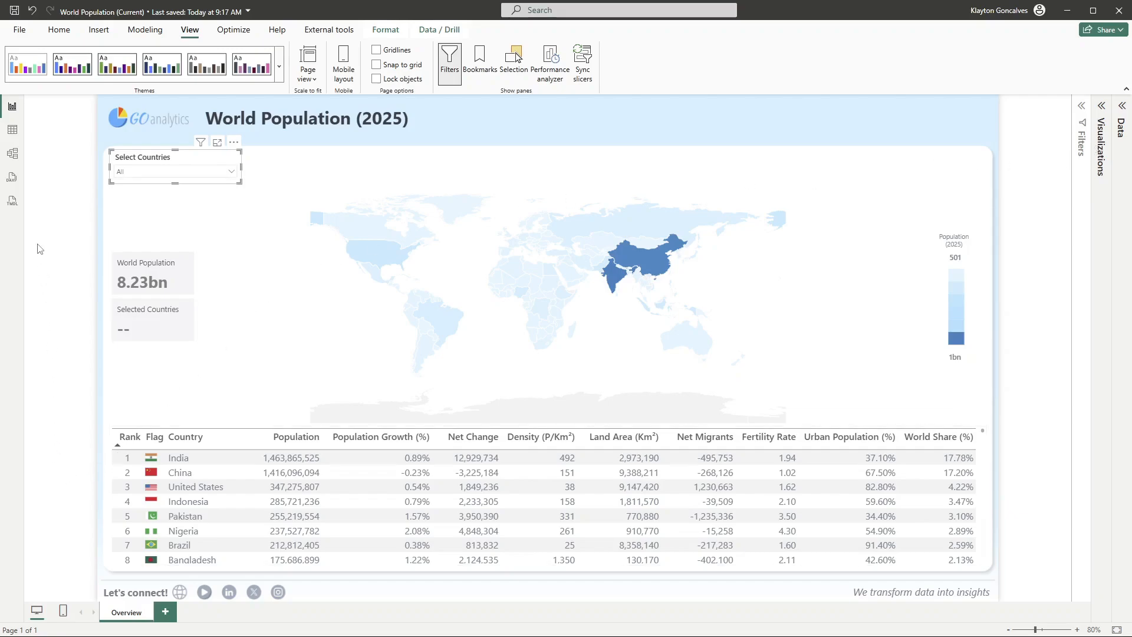
- Review the options available for managing the Overview page without changing it
click(81, 463)
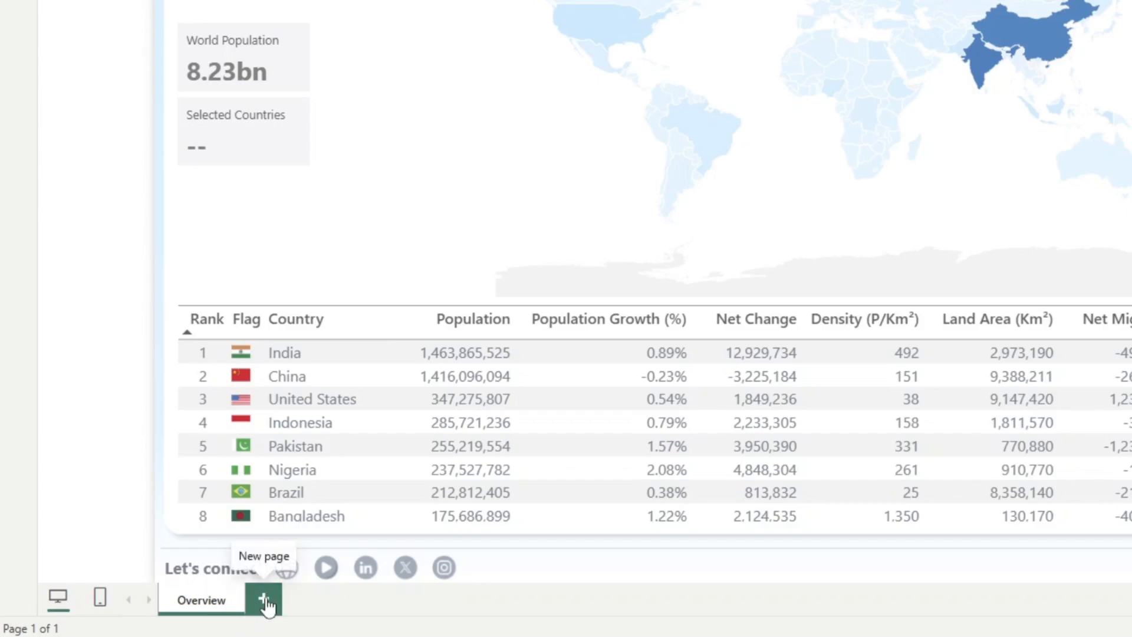
right_click(210, 607)
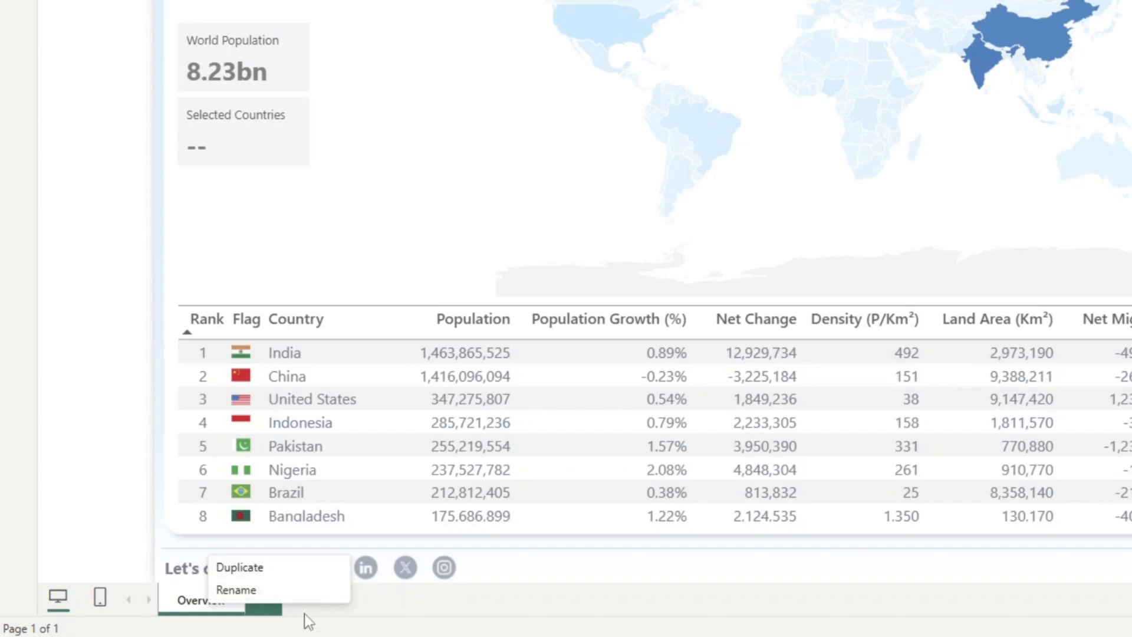
click(379, 613)
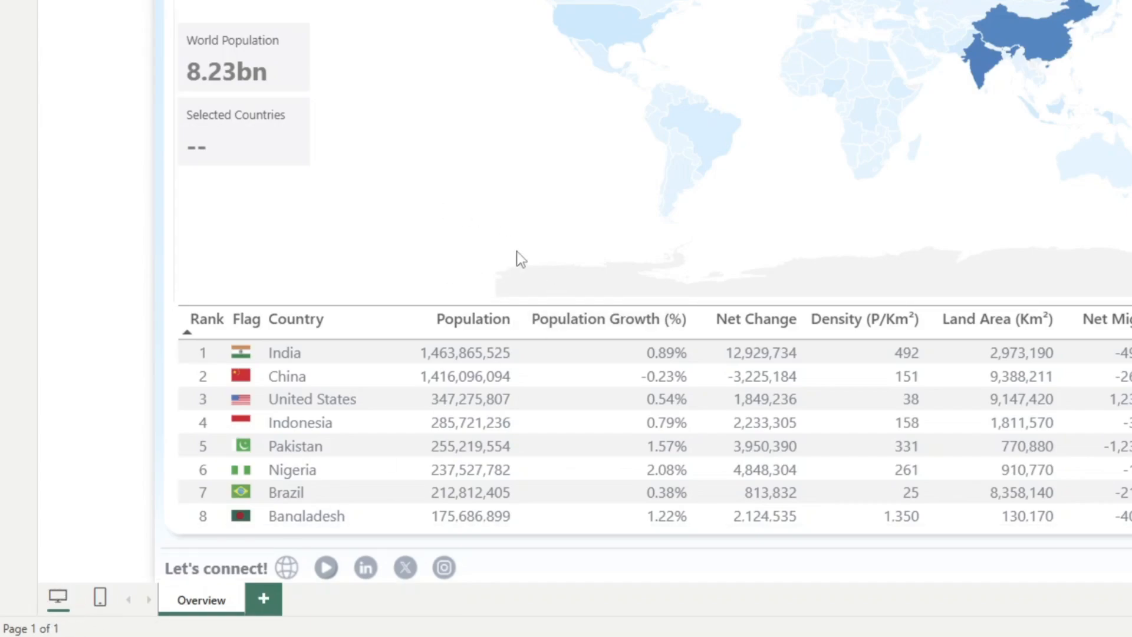
- Examine the Overview page's mobile layout and the visuals available for it, and return to the desktop layout
click(101, 607)
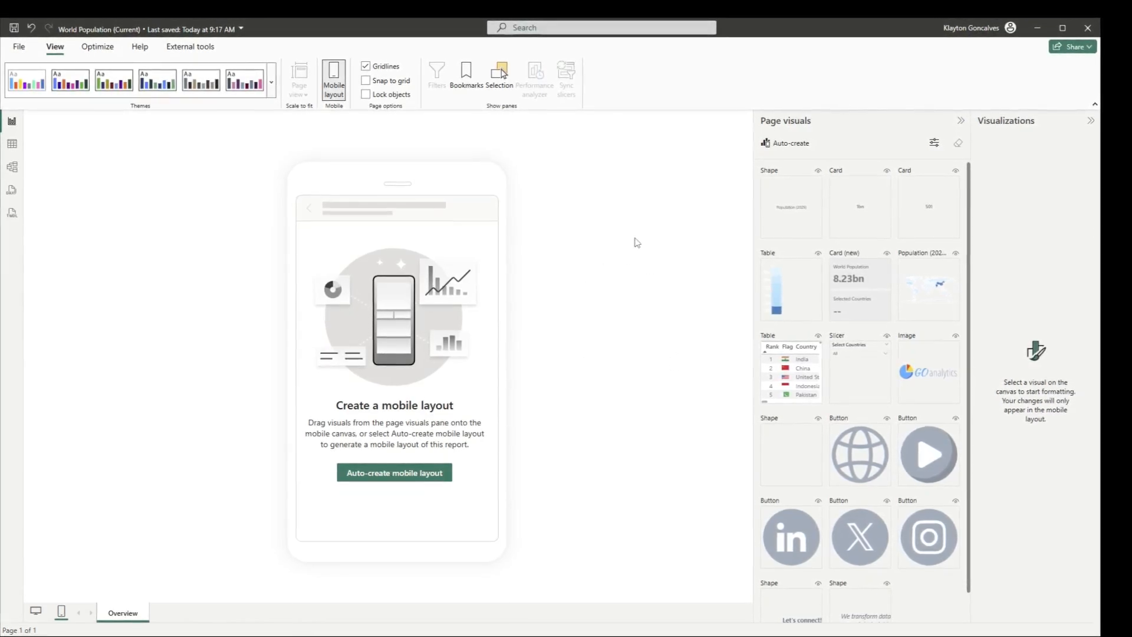
scroll(858, 420, down, 1)
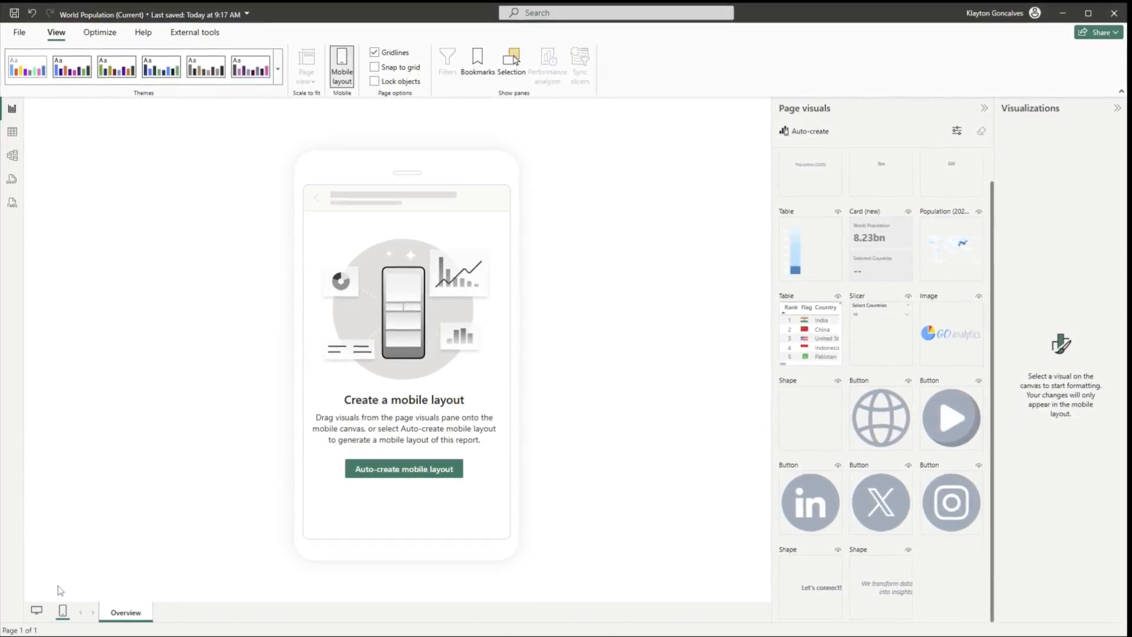
click(37, 613)
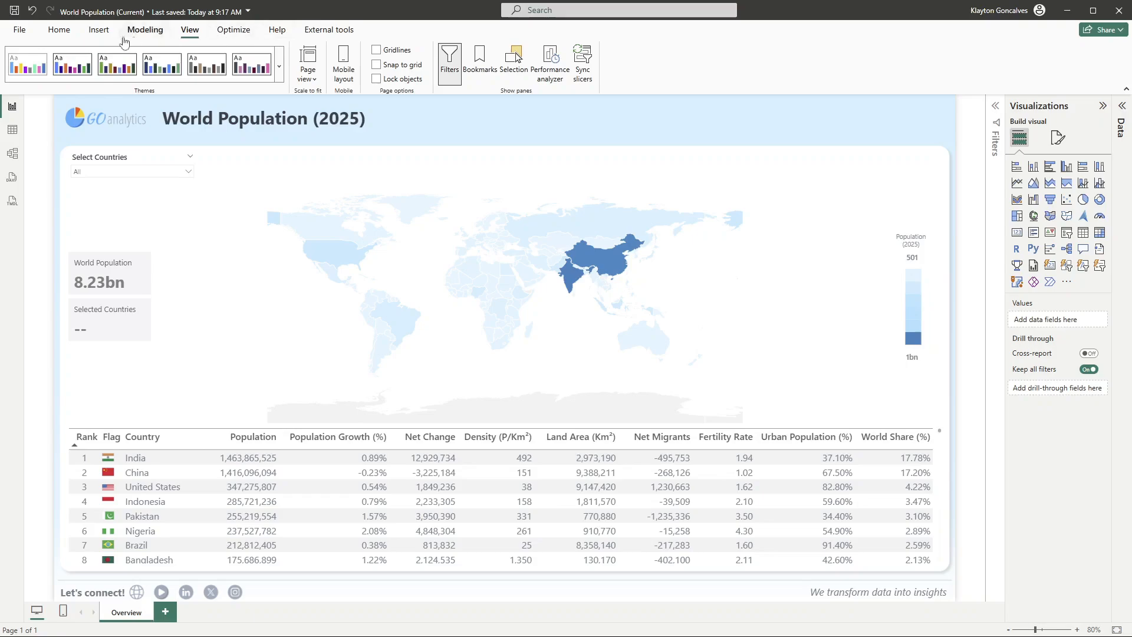
- Look over the file management options and recent reports, and return to the World Population report
click(20, 32)
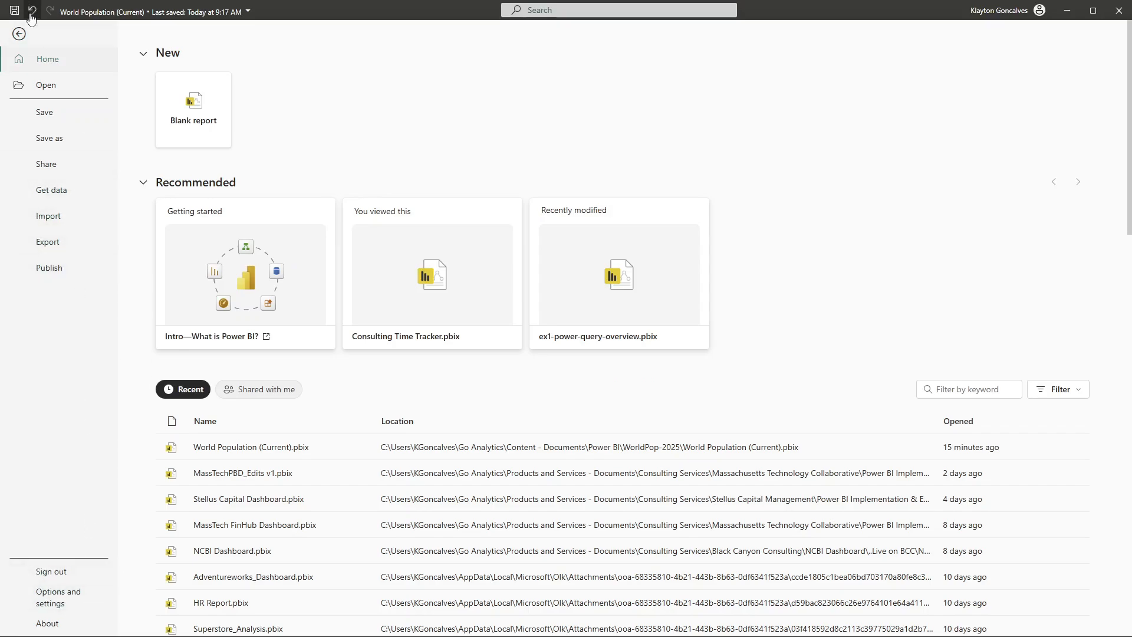
click(19, 34)
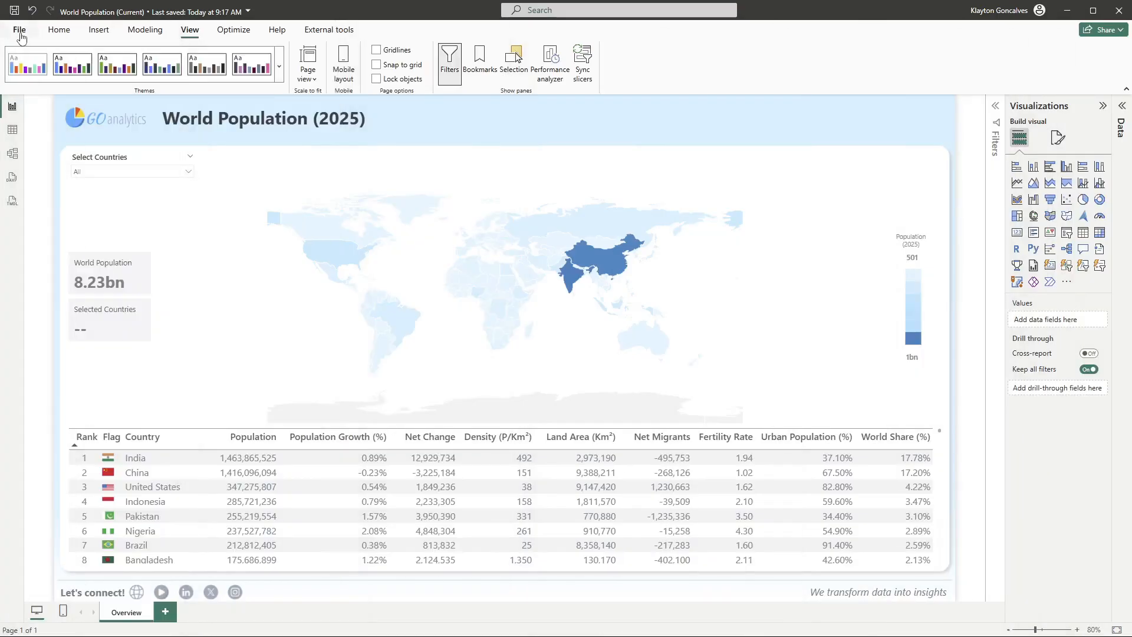
- Review the common data sources for importing data and the options for transforming data
click(64, 35)
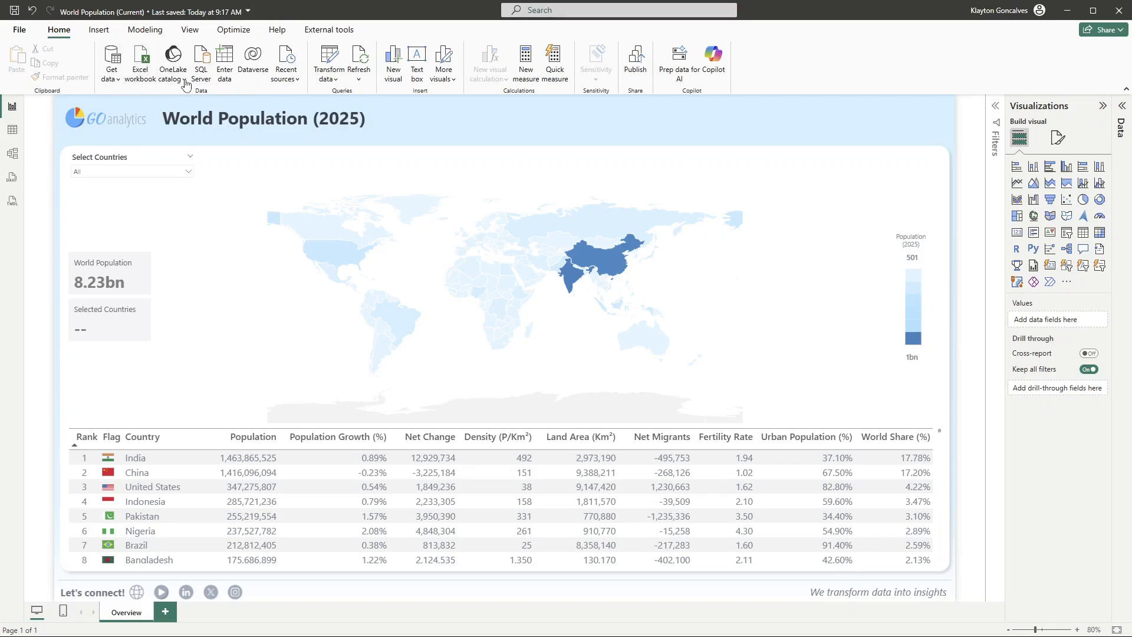
click(111, 81)
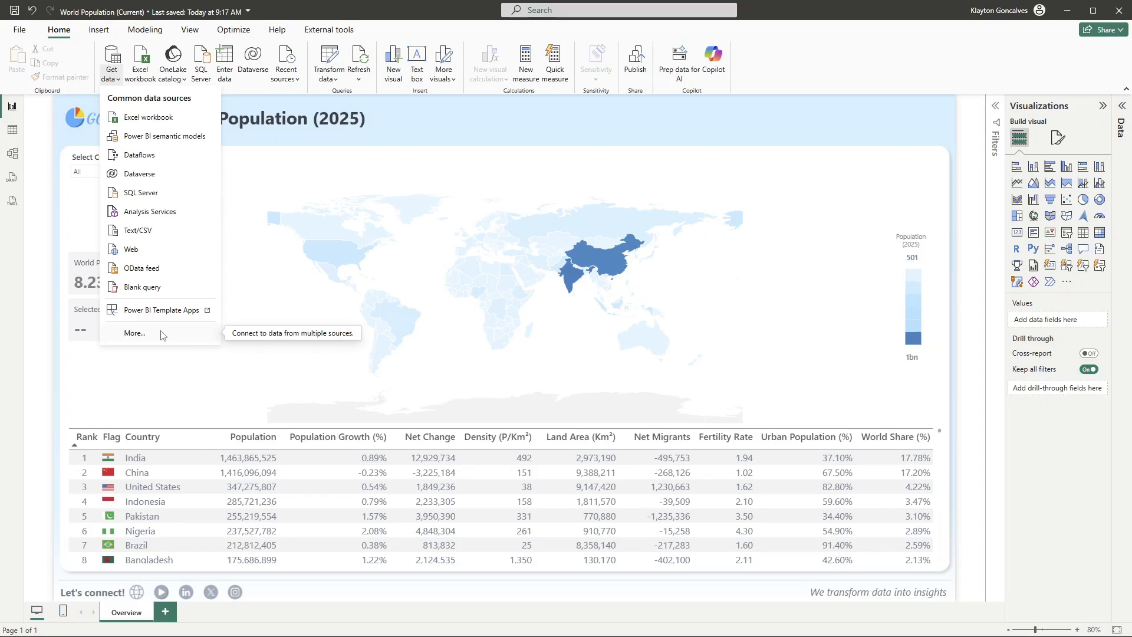
click(398, 26)
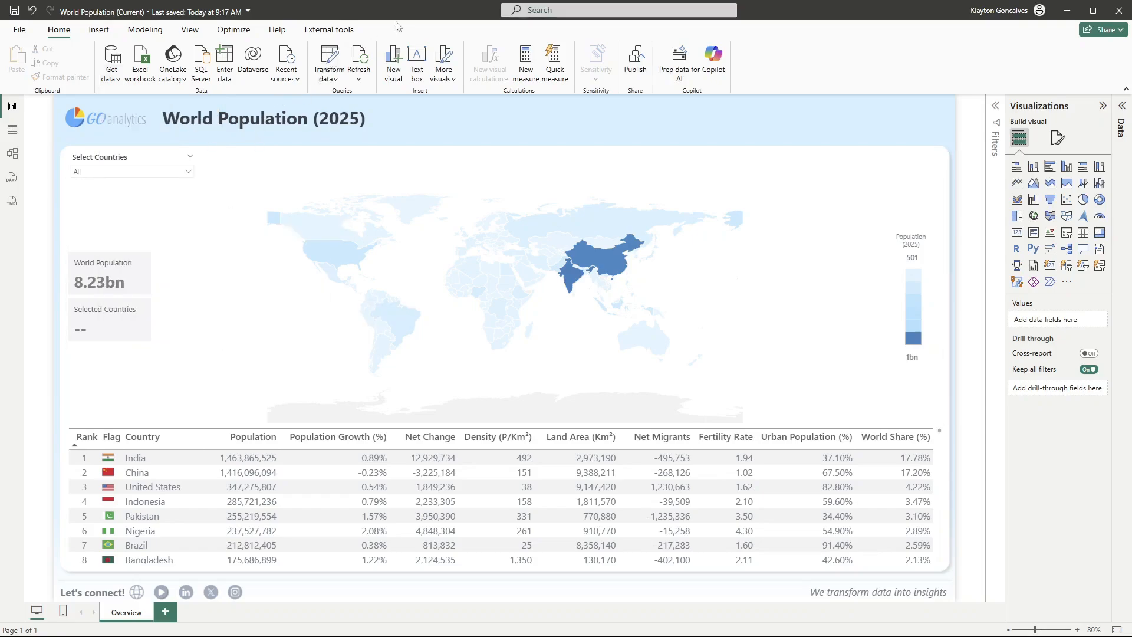
click(335, 83)
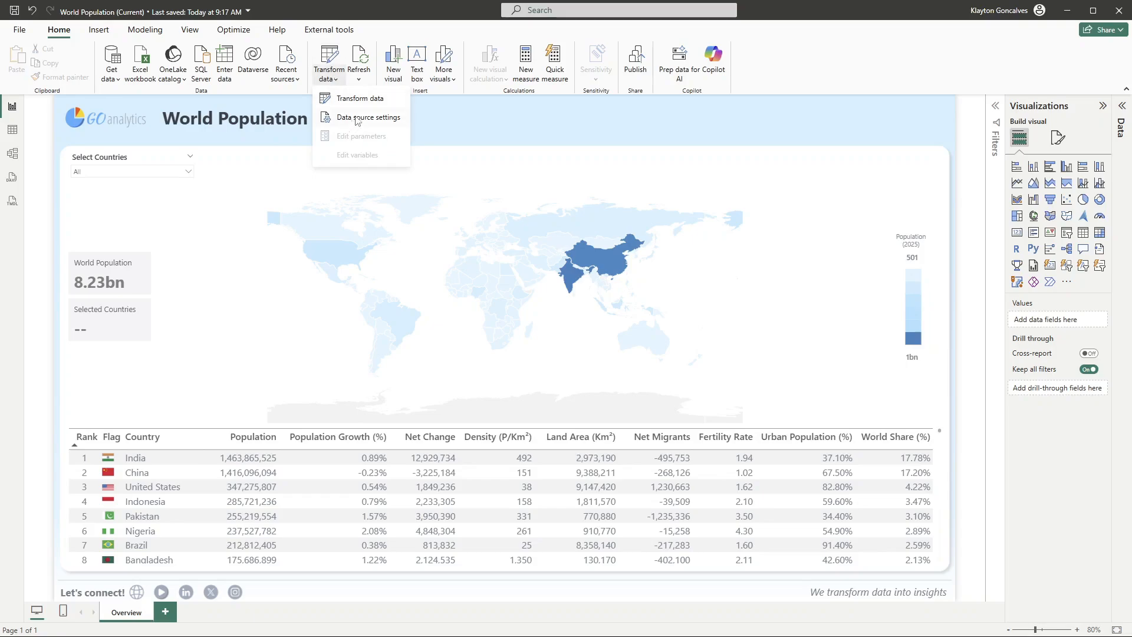
click(336, 85)
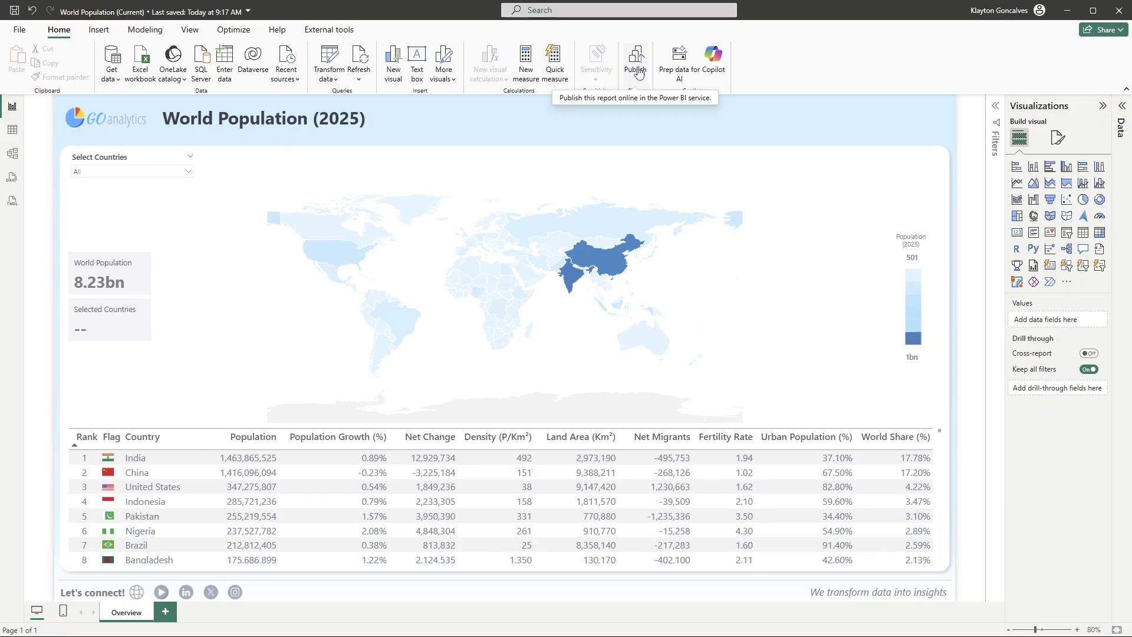
- Review the commands for inserting pages, visuals and elements, and those for modeling relationships, calculations and security
click(97, 30)
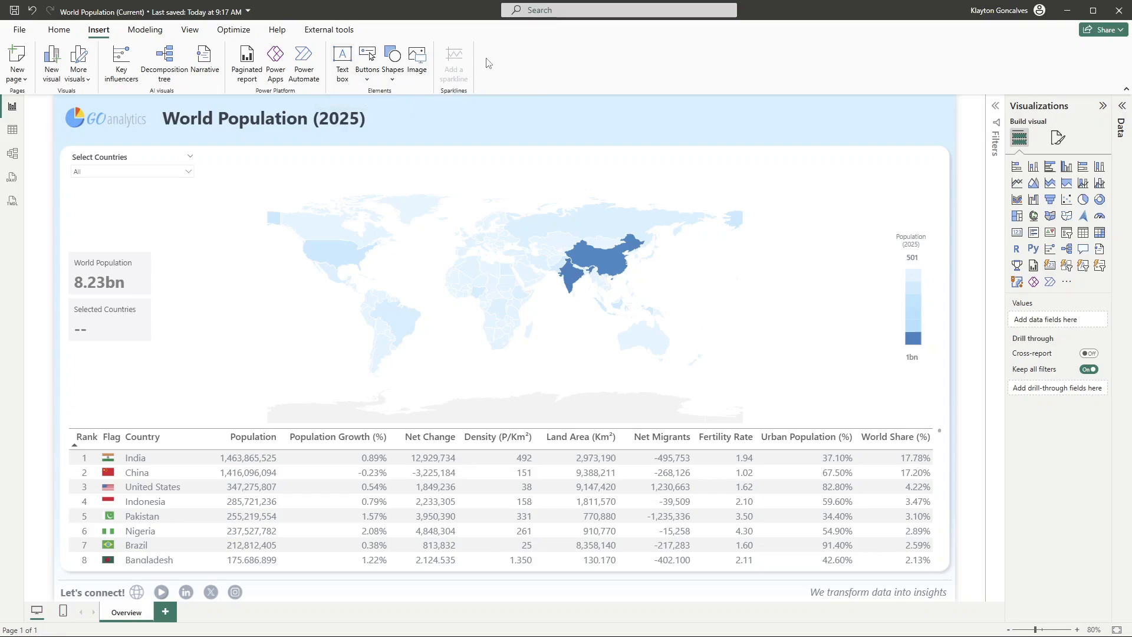
click(144, 30)
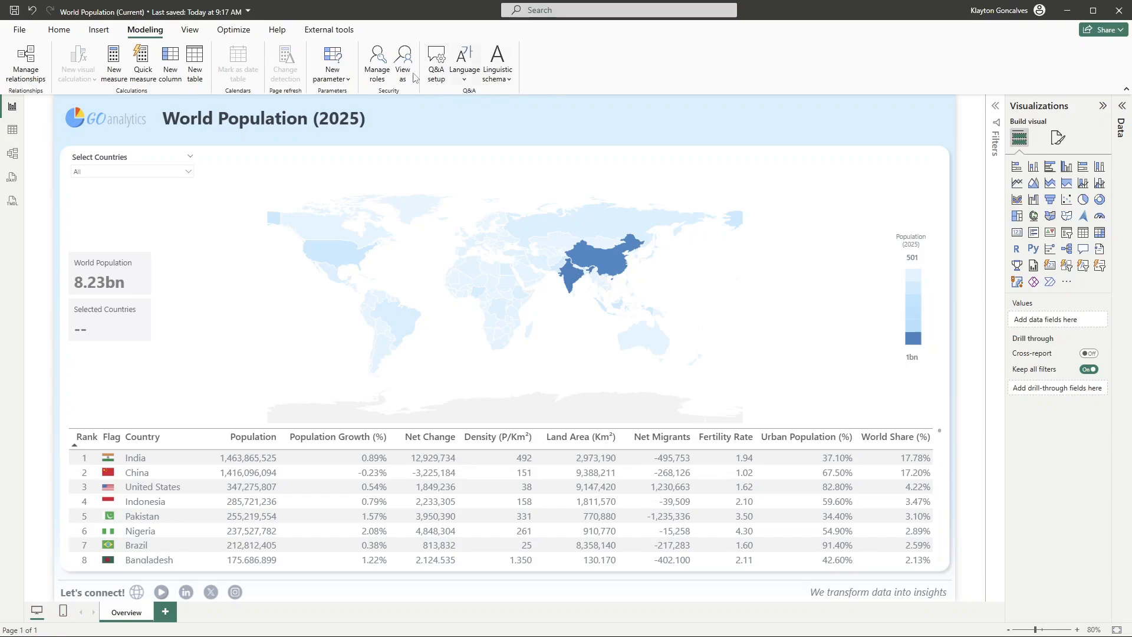
- Review the available report themes and theme customization options, and the page view scaling choices
click(199, 34)
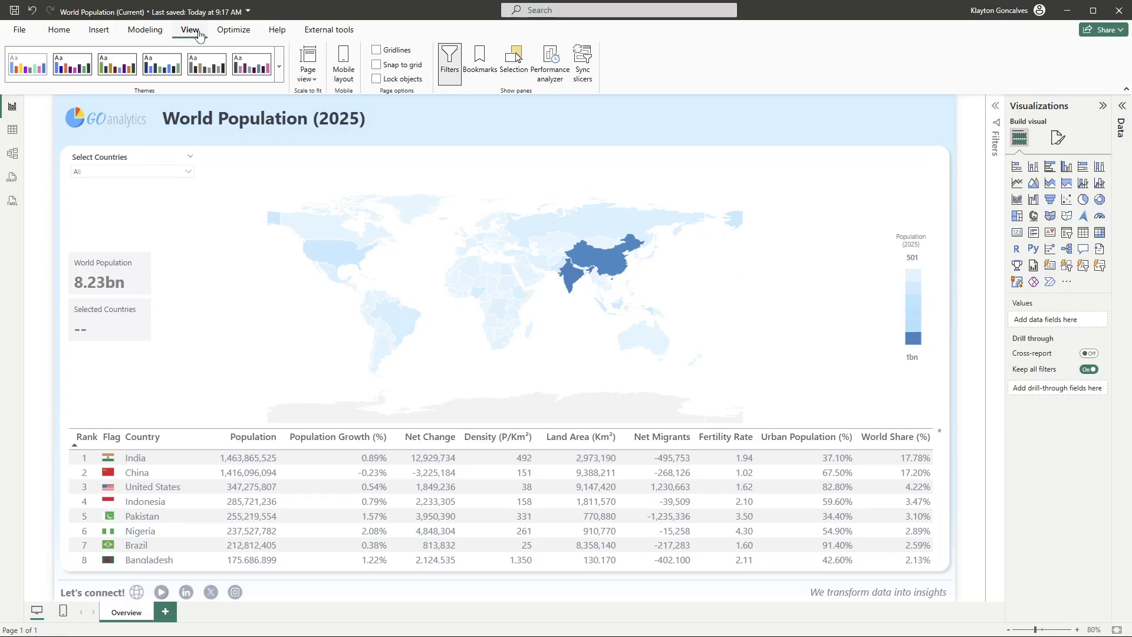
click(280, 73)
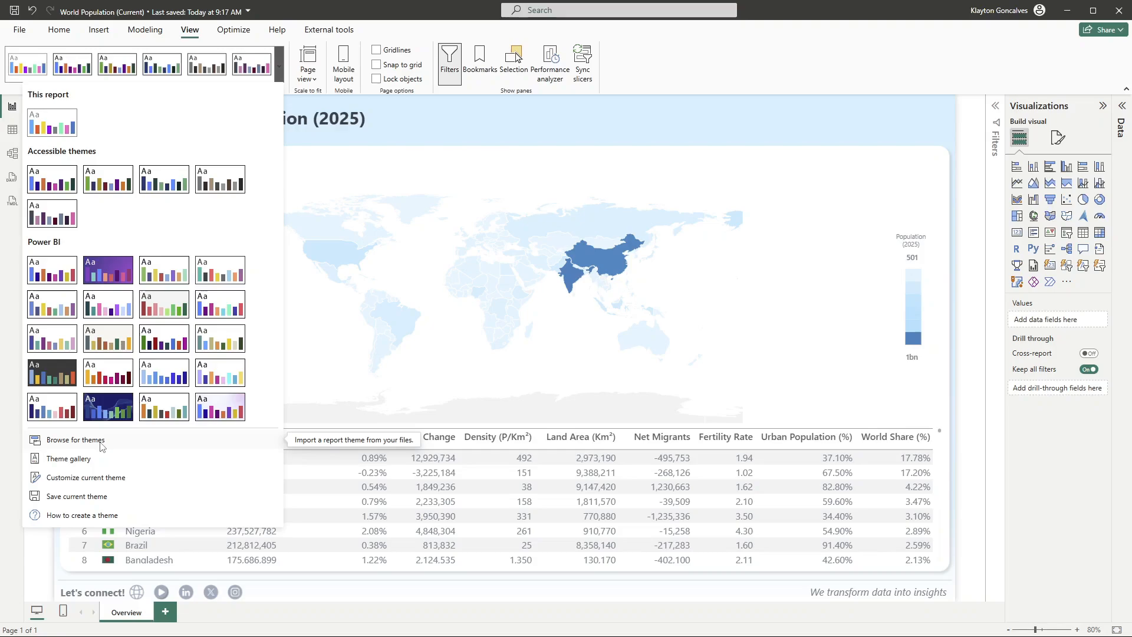
click(281, 73)
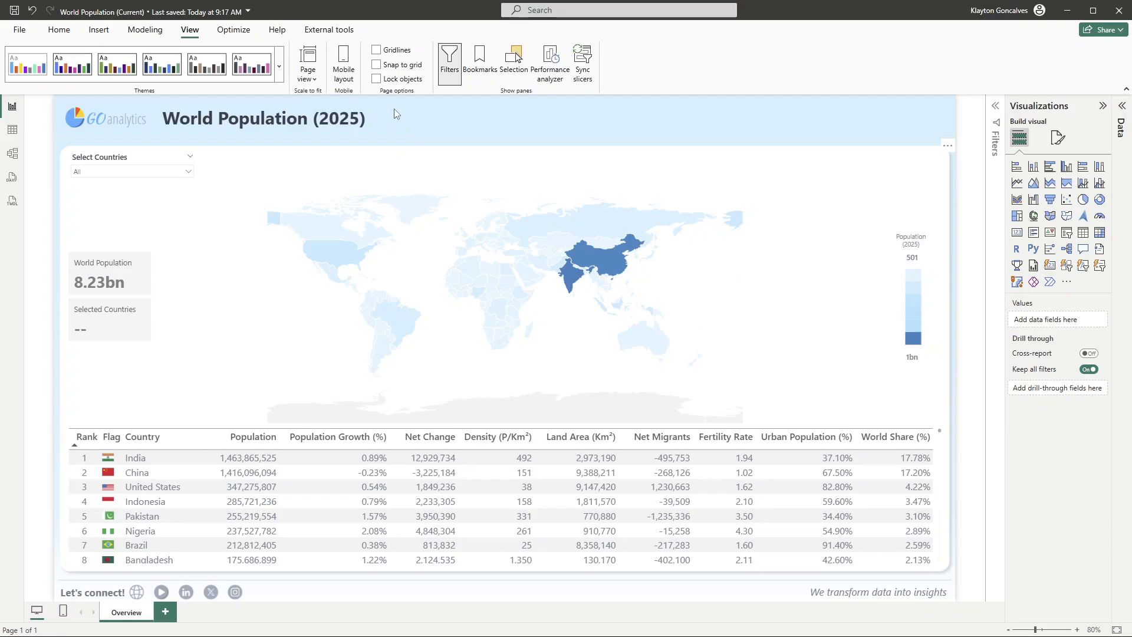
click(317, 81)
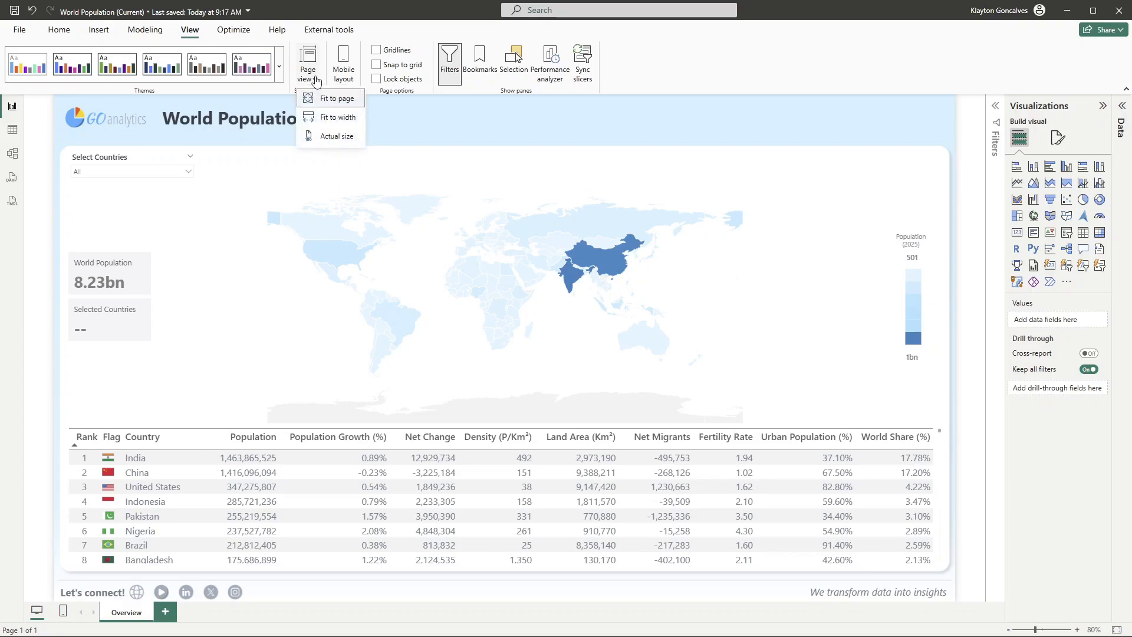
click(317, 80)
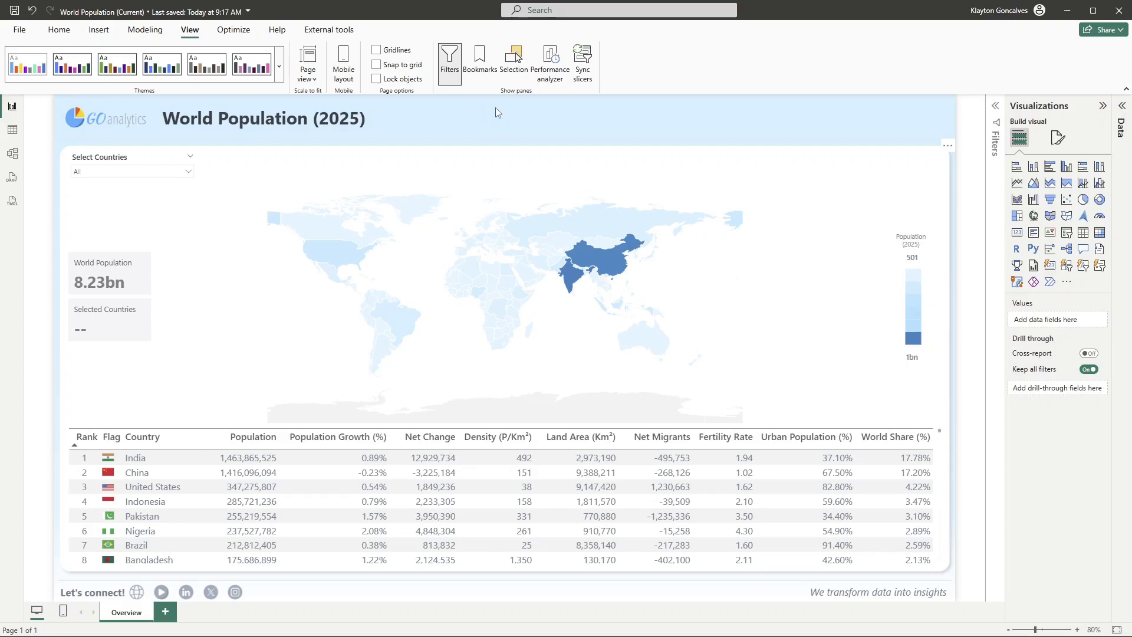
- Look over the report optimization commands and the help, community and learning resources
click(233, 30)
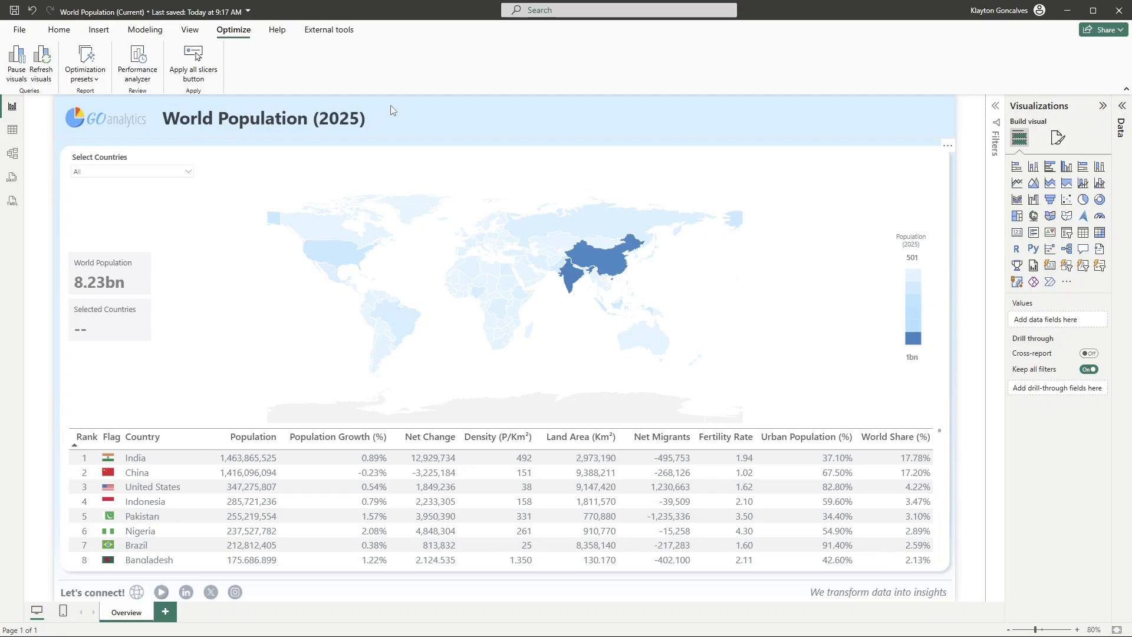
click(275, 30)
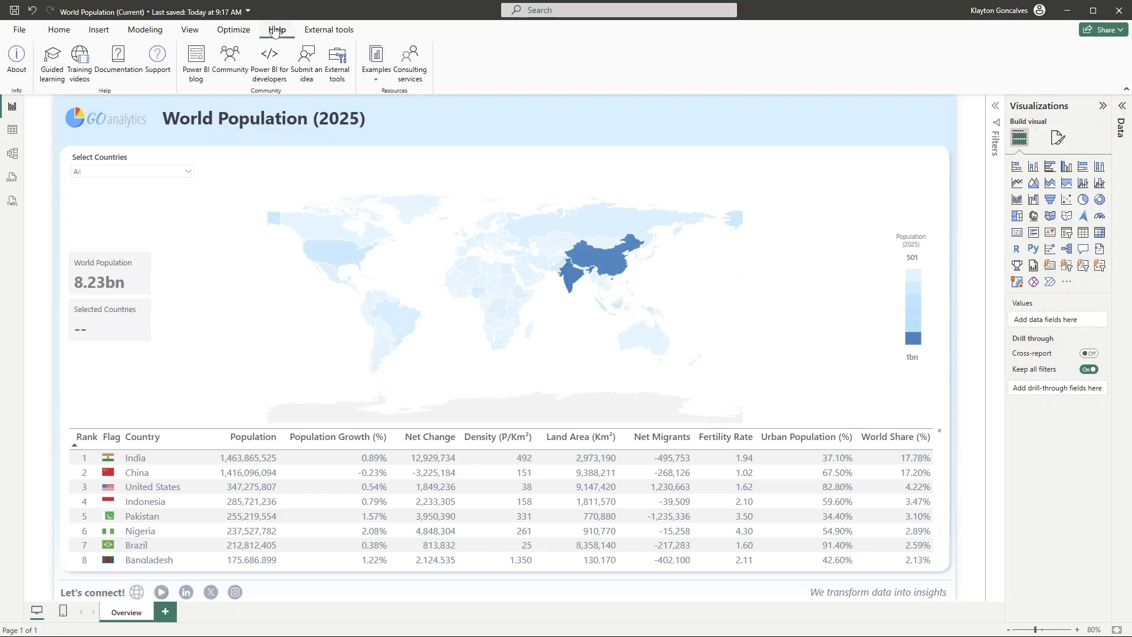